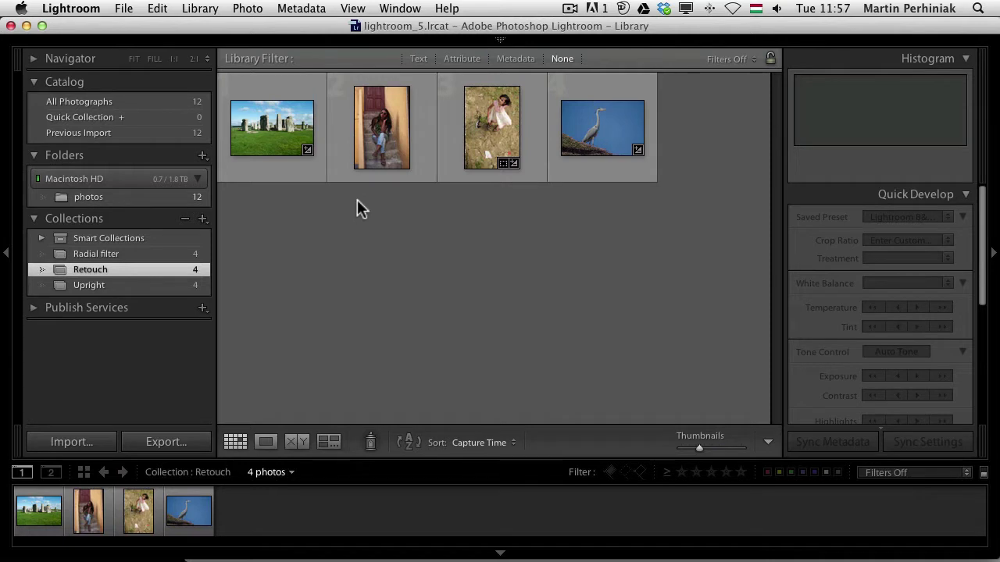
Open the first Stonehenge thumbnail, DSC_0048.nef, in Loupe view.
double_click(253, 130)
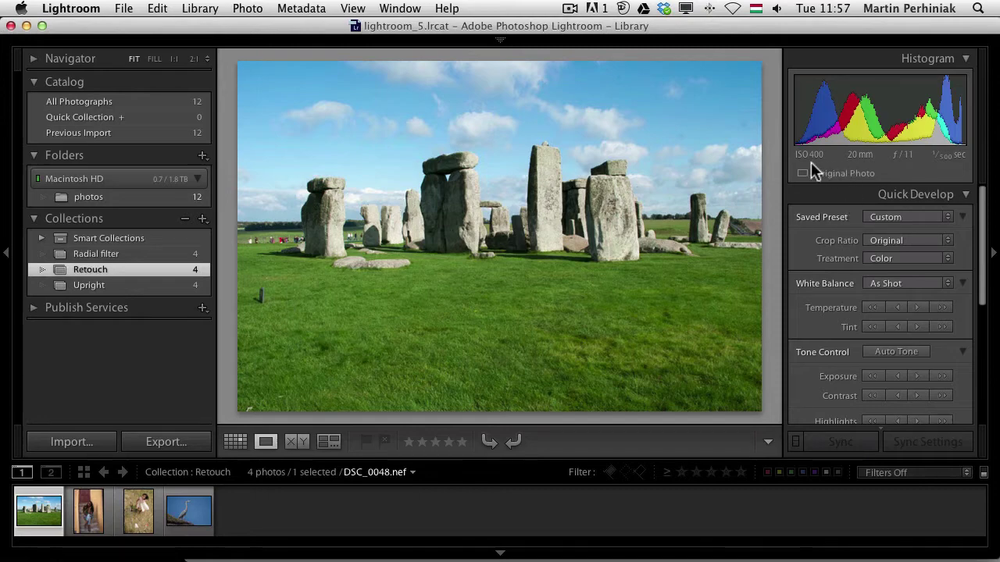
Switch to Develop, collapse Lens Corrections, and activate Spot Removal in Heal mode.
key(d)
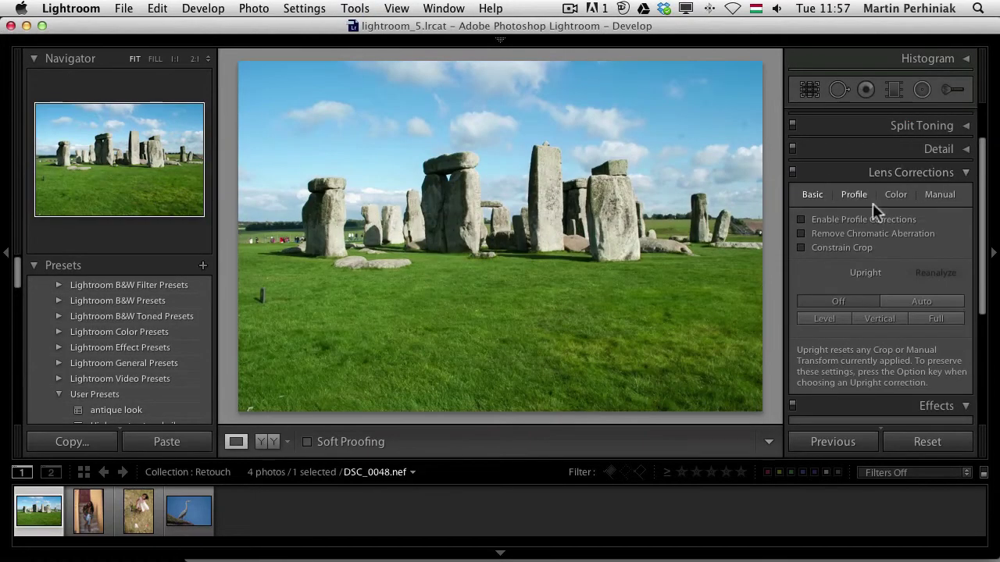
click(961, 174)
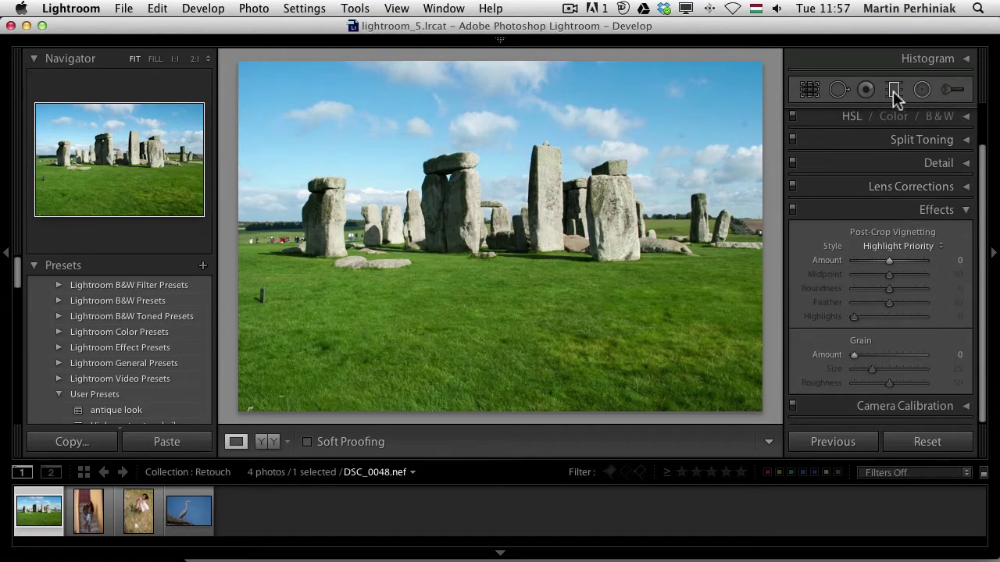
click(838, 89)
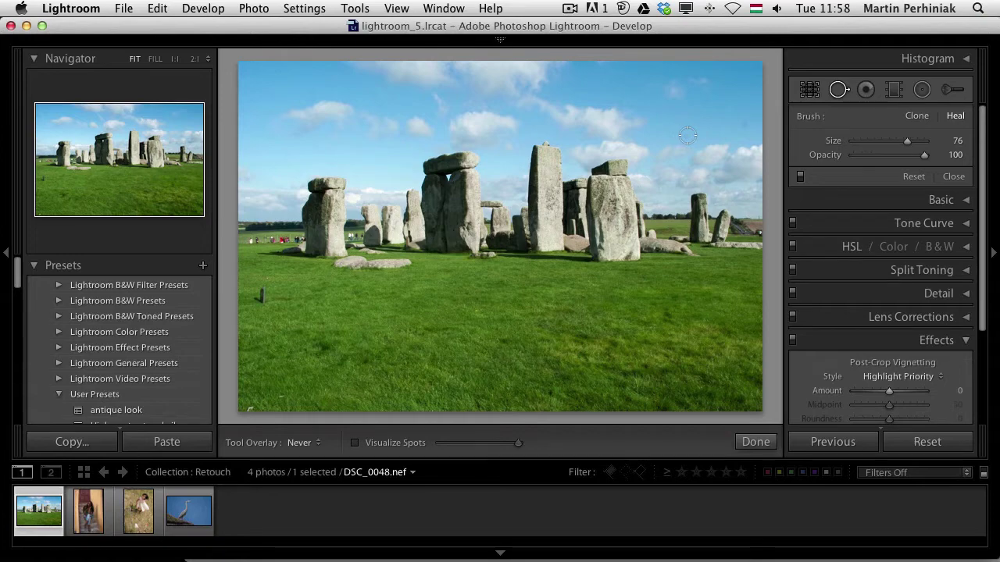
Zoom to 1:1 on the sky and place a heal spot on the dark dust spot.
click(688, 138)
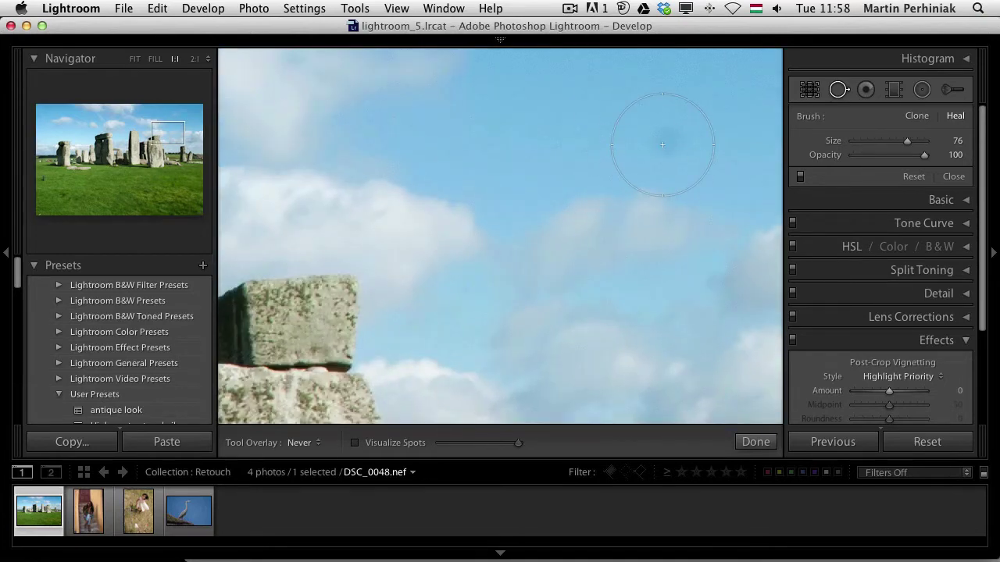
scroll(665, 145, down, 5)
click(666, 143)
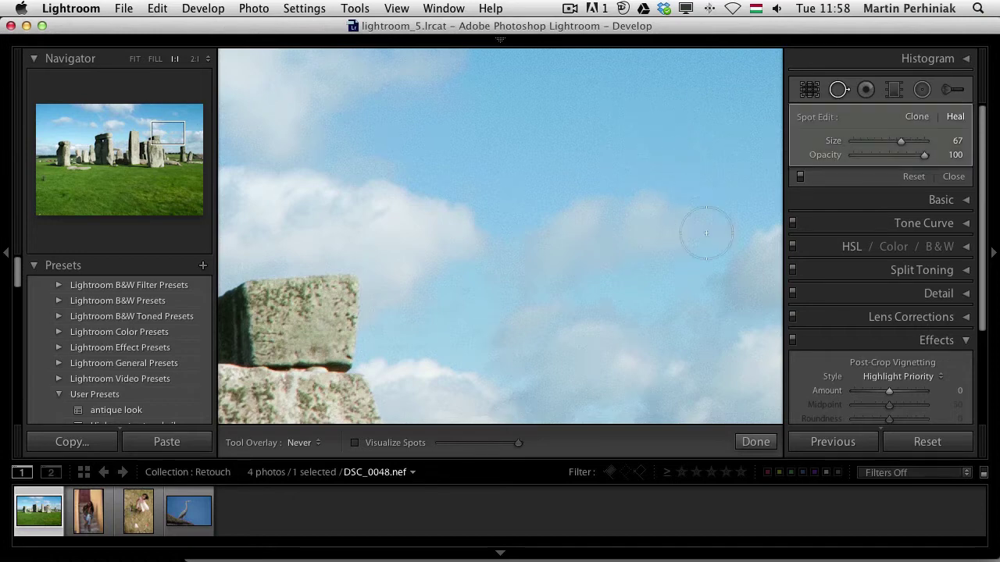
key(h)
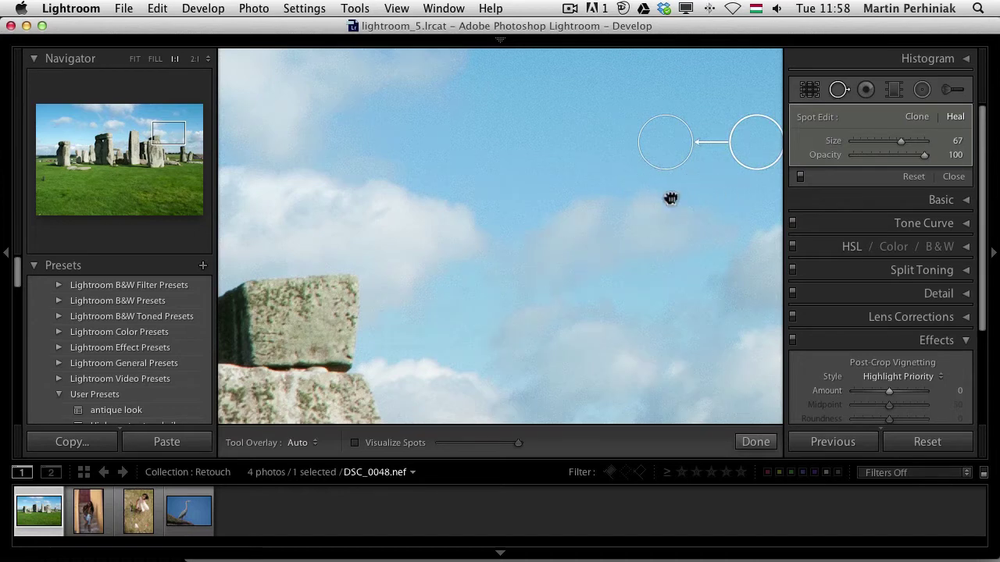
drag(653, 201, 575, 202)
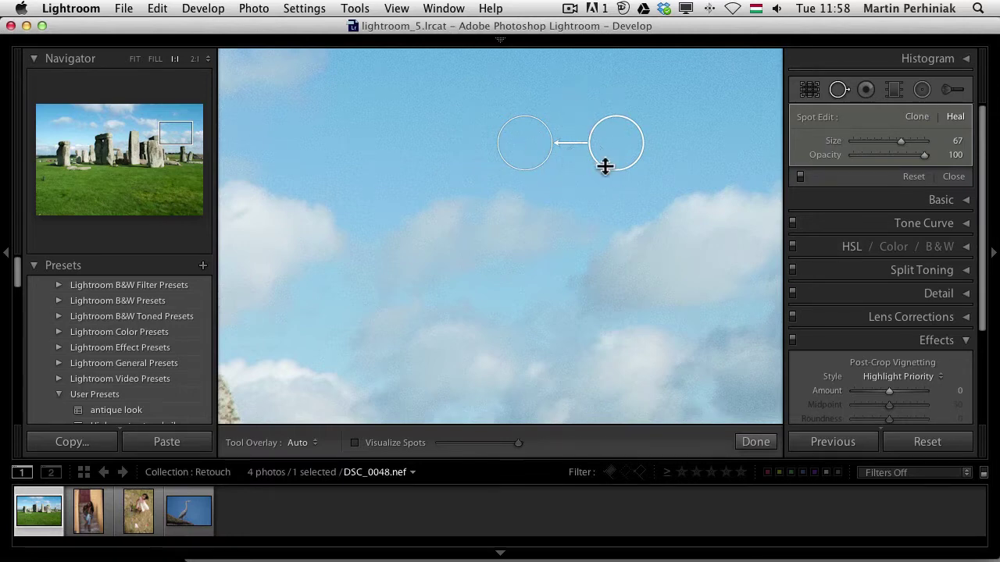
Enlarge the heal spot, move its source to cleaner sky, and compare the repair before and after.
mouse_move(607, 167)
mouse_down()
mouse_move(601, 156)
mouse_move(623, 156)
mouse_up()
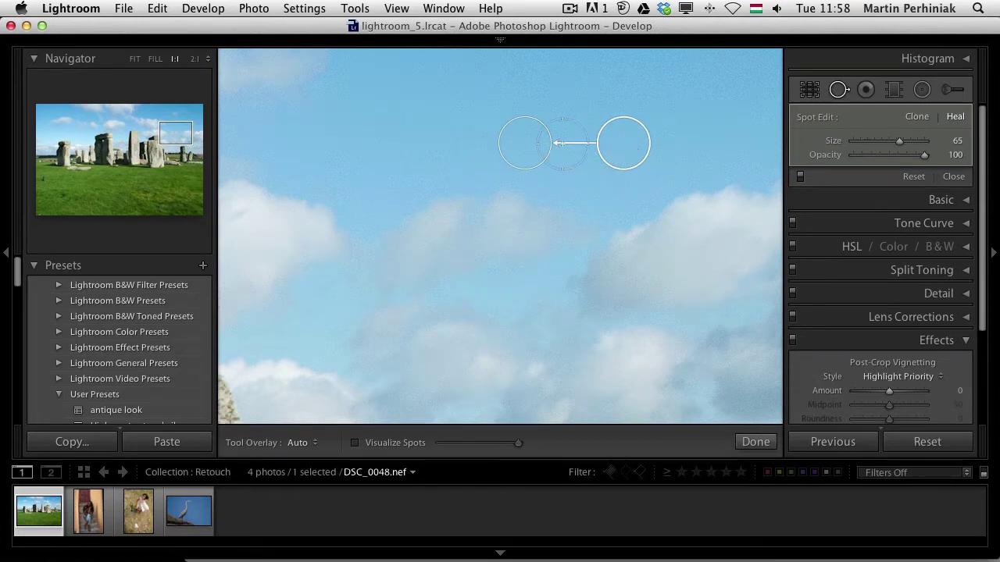
mouse_move(538, 145)
mouse_down()
mouse_move(528, 192)
mouse_move(526, 141)
mouse_up()
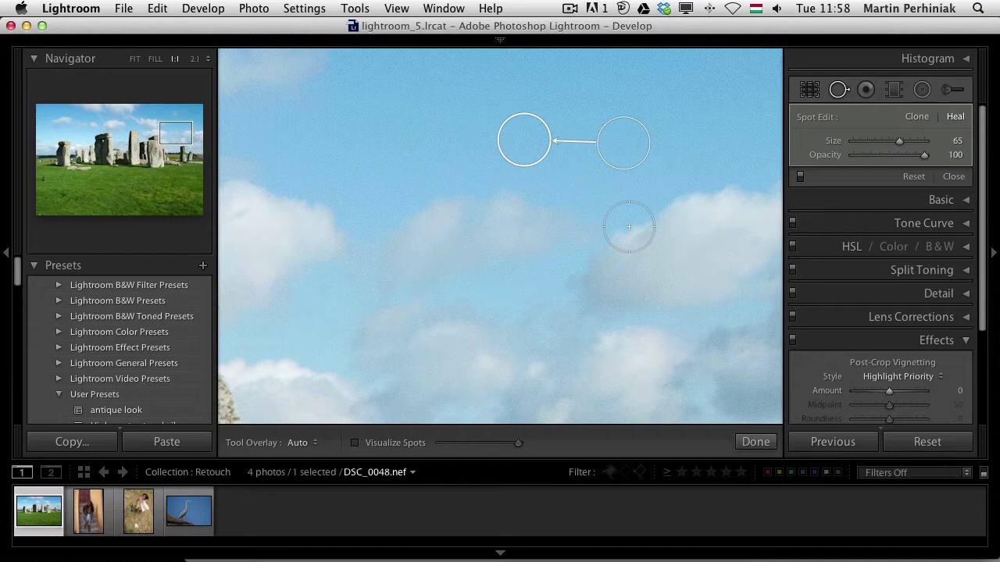
key(h)
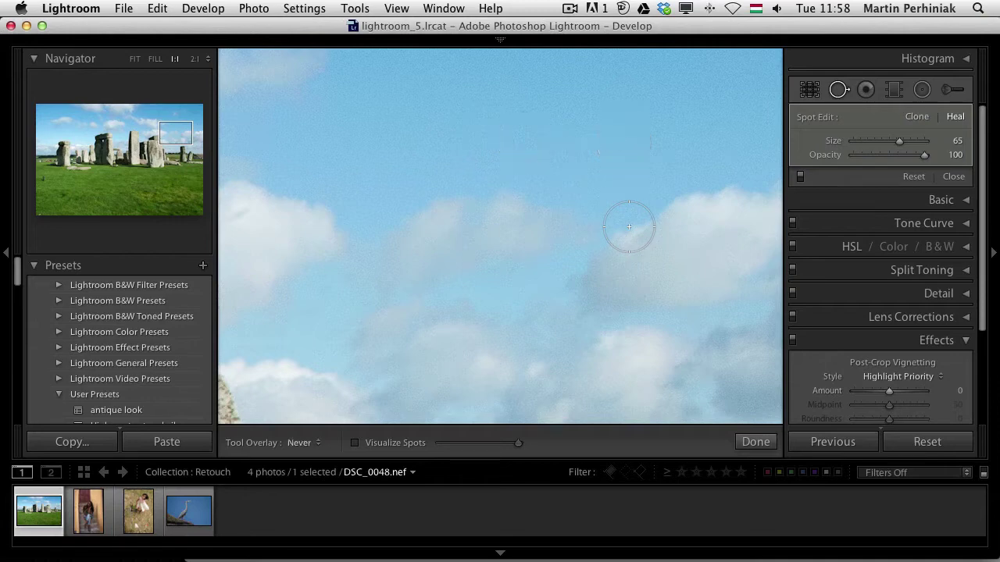
key(h)
click(799, 177)
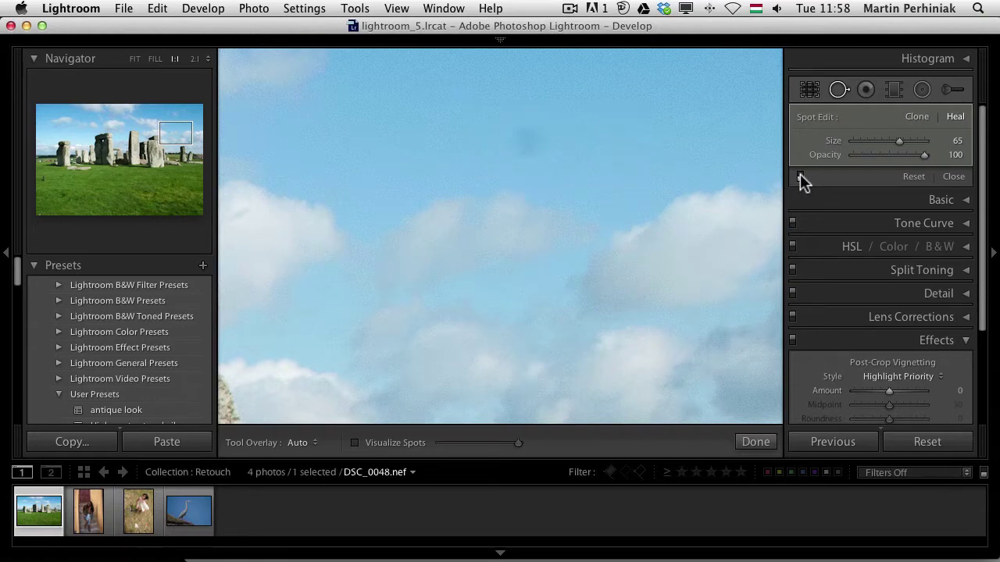
click(800, 176)
Keep Tool Overlay on Auto and zoom back out to fit the whole photo.
click(298, 443)
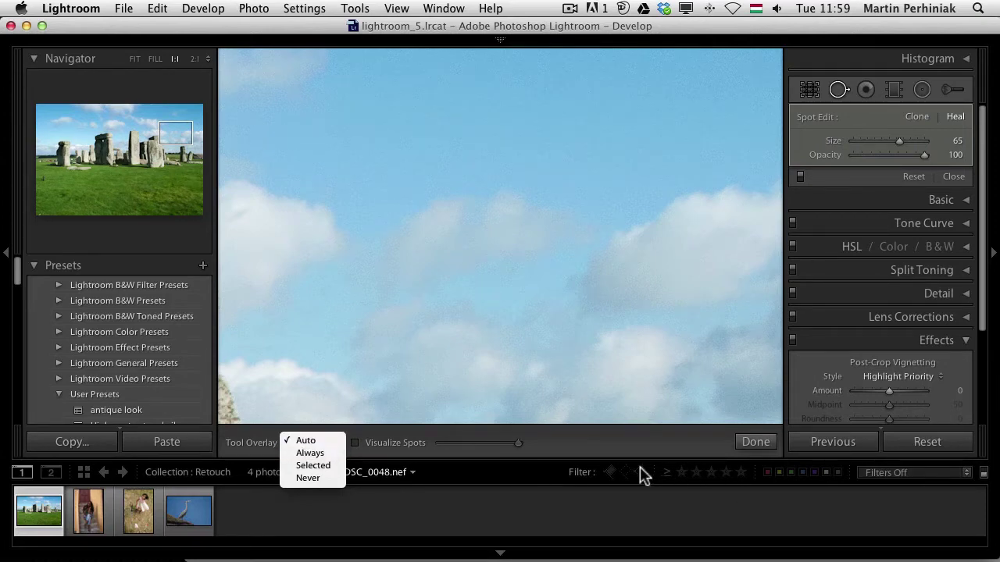
click(603, 439)
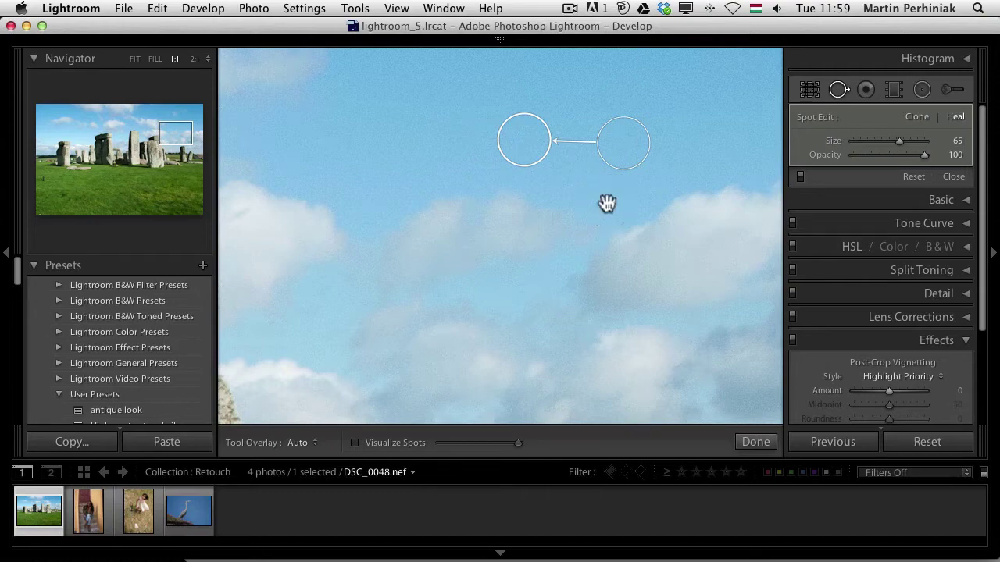
click(619, 217)
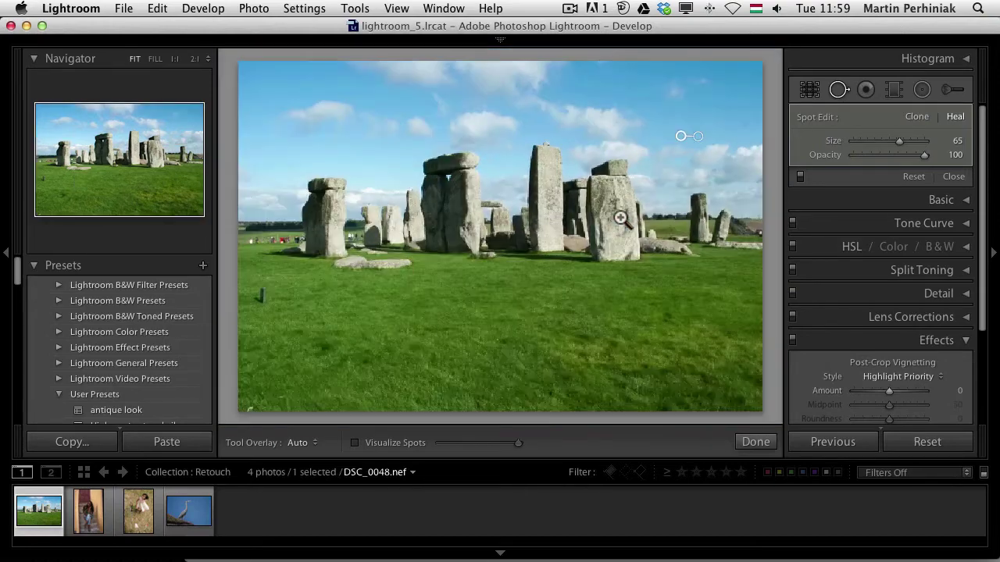
Heal the upper-right sky speck and paint out the small dark post on the grass.
click(743, 124)
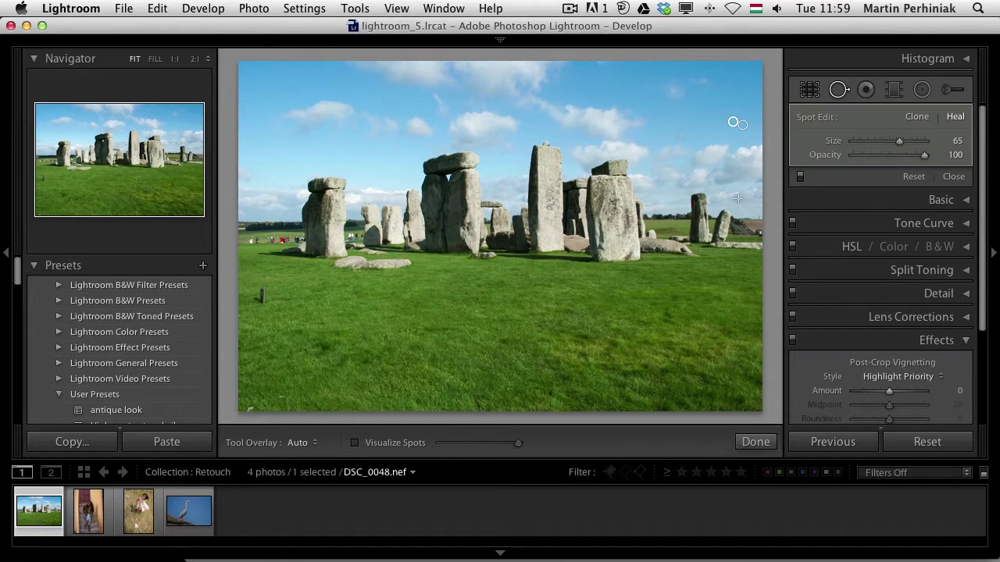
key(h)
key(h)
drag(261, 288, 259, 295)
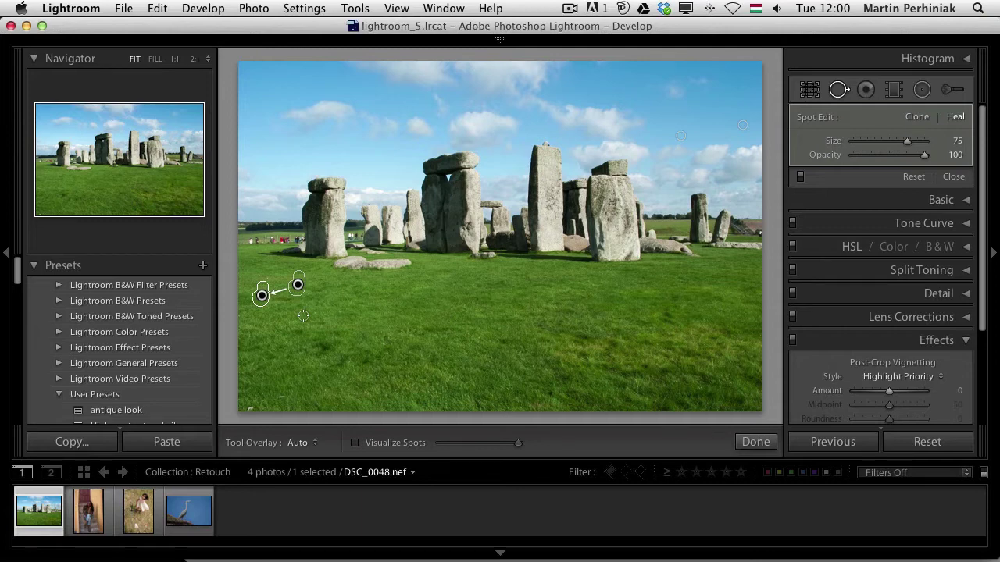
key(h)
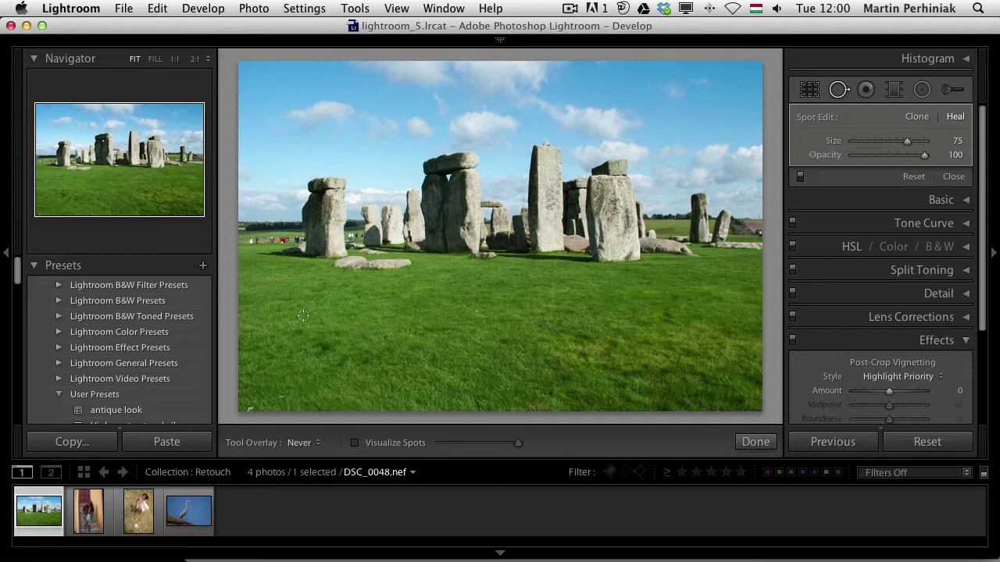
key(h)
key(h)
key(h)
Heal four more blemishes across the lower, left and right grass, checking with overlays hidden.
click(251, 407)
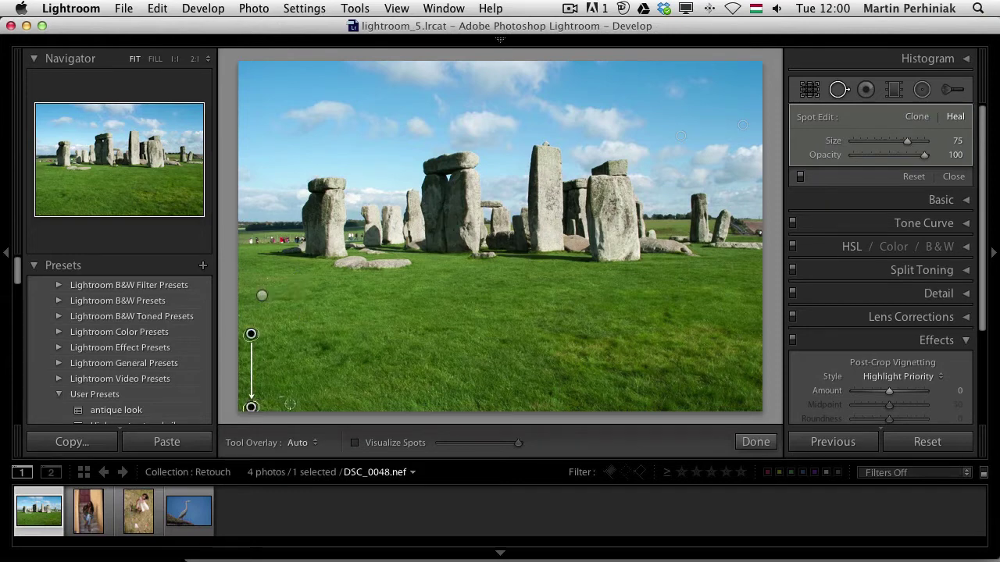
click(282, 394)
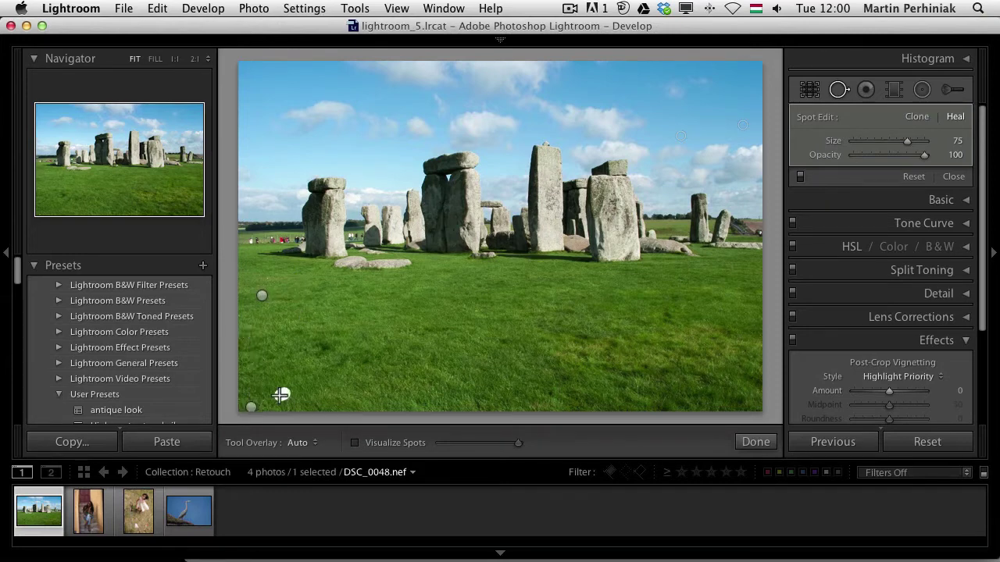
click(325, 347)
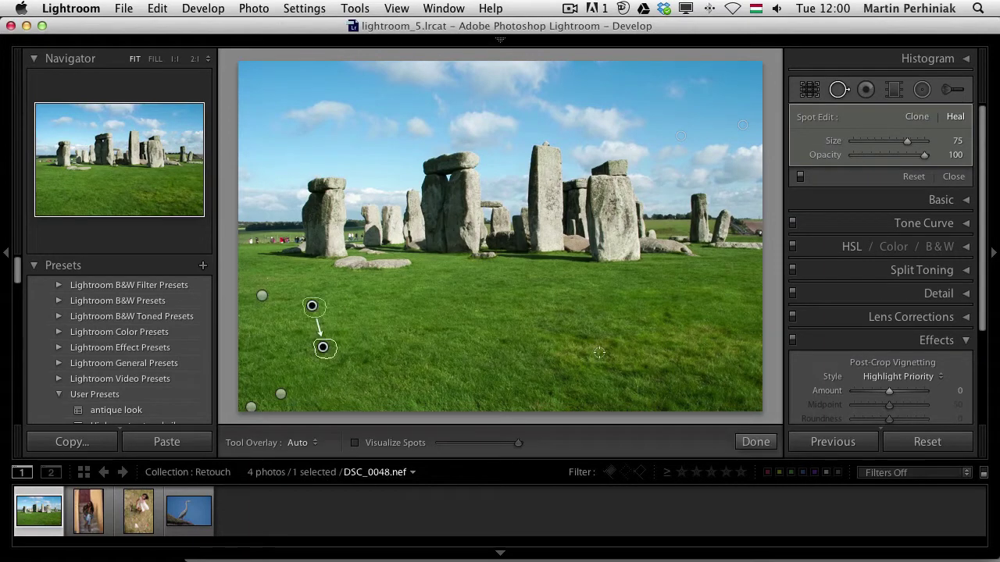
click(664, 313)
key(h)
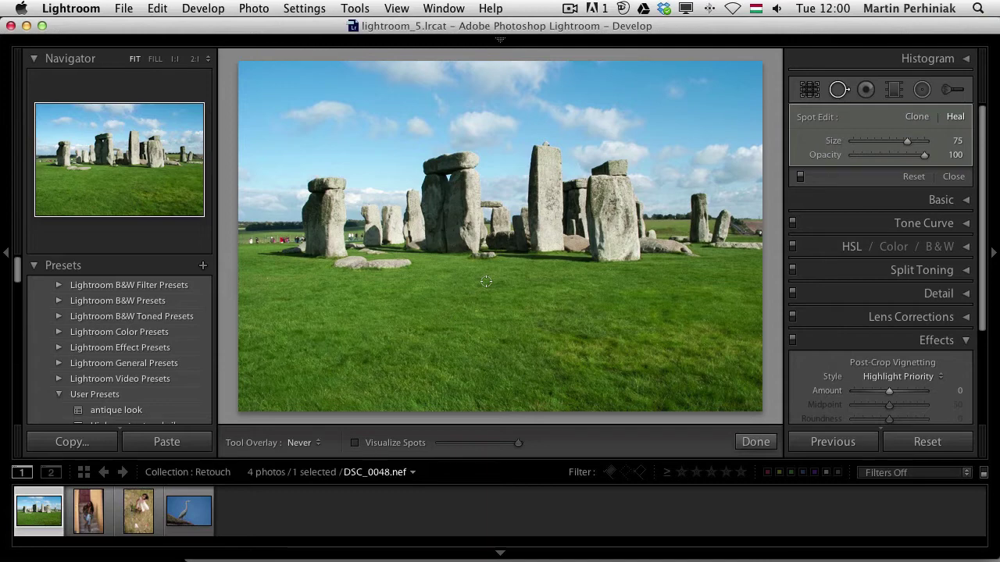
key(h)
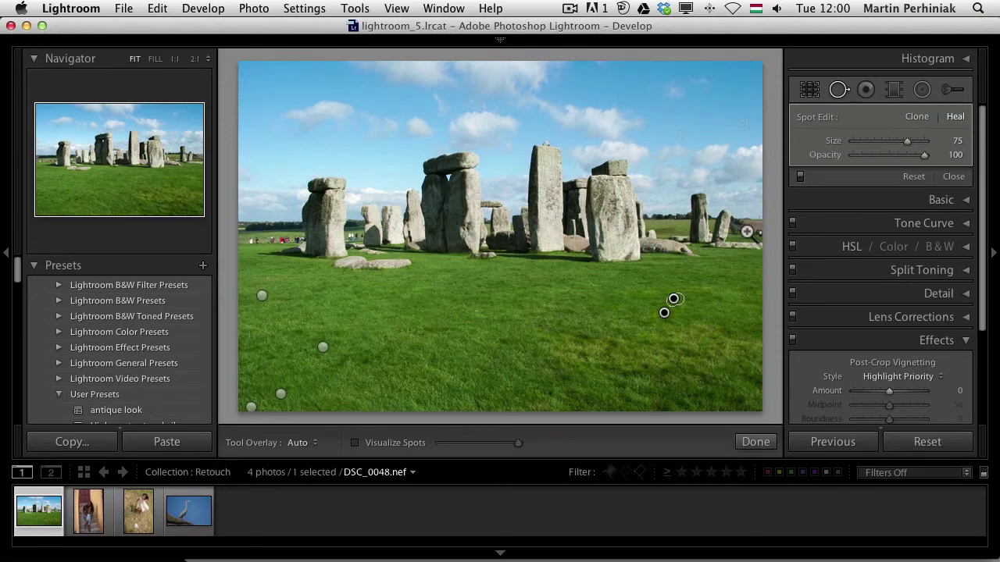
Zoom in on the right edge, try a heal spot on the person, then delete it.
drag(747, 231, 523, 245)
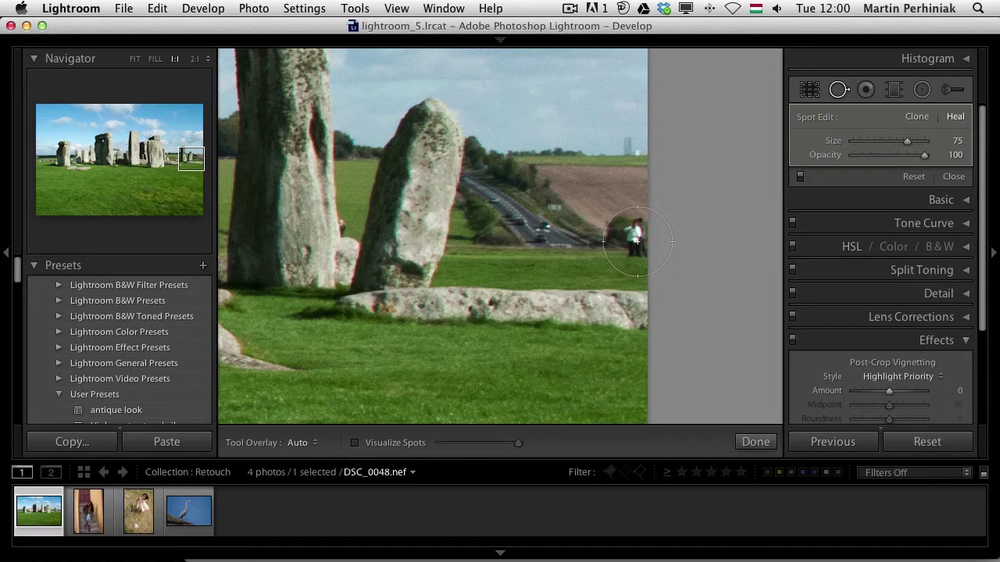
click(637, 242)
mouse_move(558, 237)
mouse_down()
mouse_move(511, 351)
mouse_move(468, 273)
mouse_move(481, 253)
mouse_up()
key(Delete)
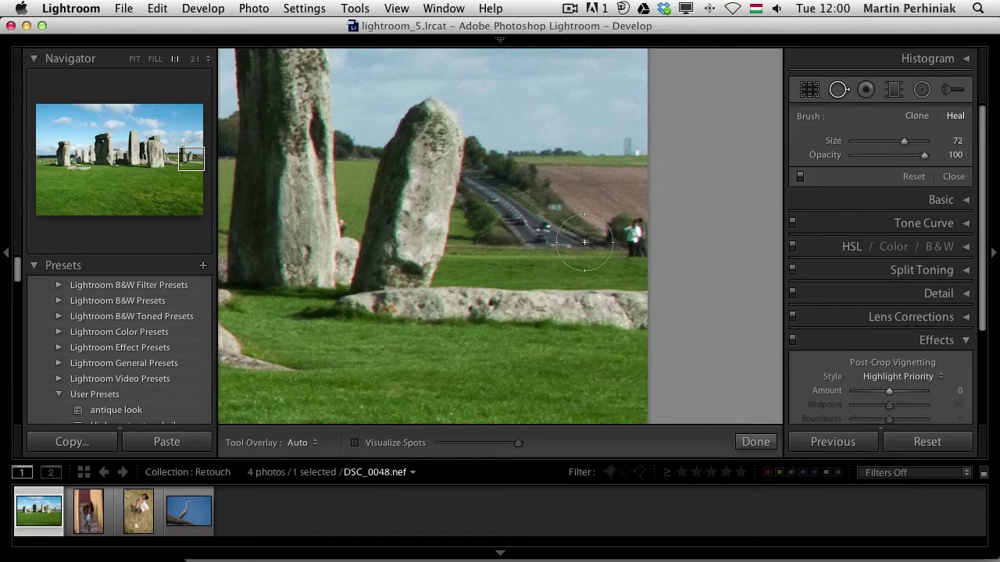
Paint out the people beside the road with a Size 19 brush and zoom back to fit.
scroll(585, 243, down, 10)
scroll(584, 242, up, 3)
mouse_move(638, 219)
mouse_down()
mouse_move(639, 253)
mouse_move(638, 231)
mouse_move(595, 244)
mouse_move(475, 234)
mouse_up()
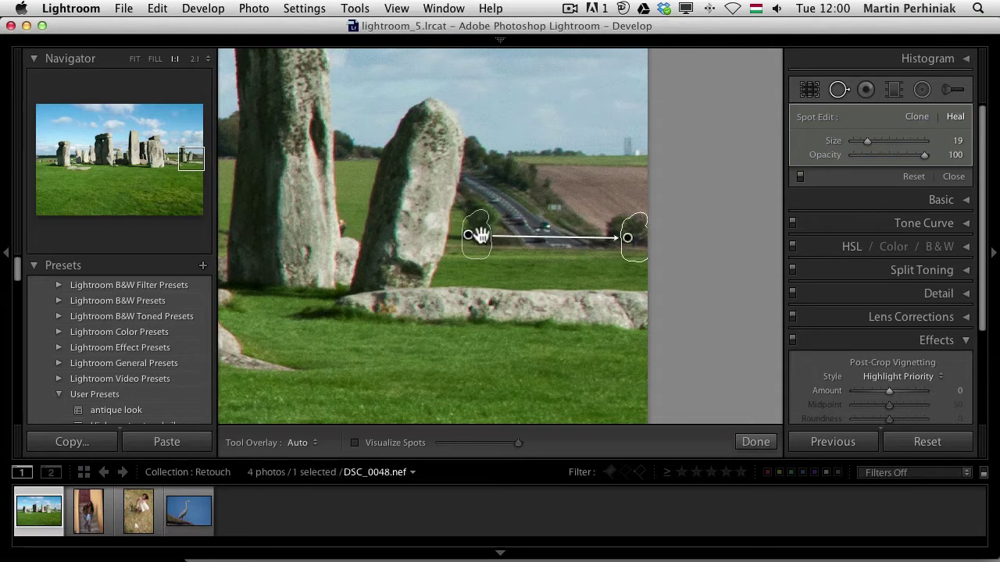
key(h)
key(h)
key(h)
key(h)
click(389, 277)
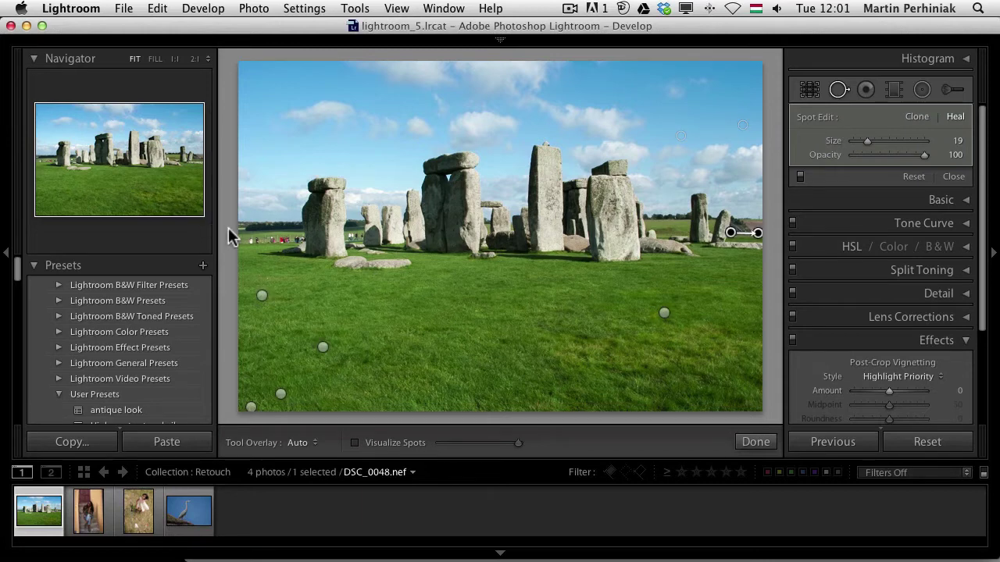
Open the stairway portrait DSC_0347.nef, raise the brush size, and zoom in.
click(89, 512)
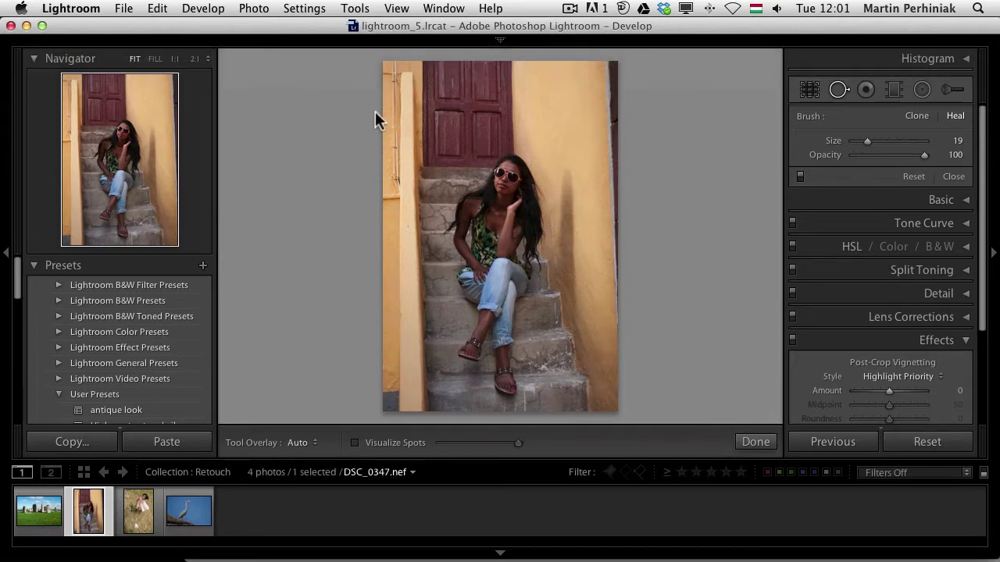
scroll(394, 113, up, 5)
key(z)
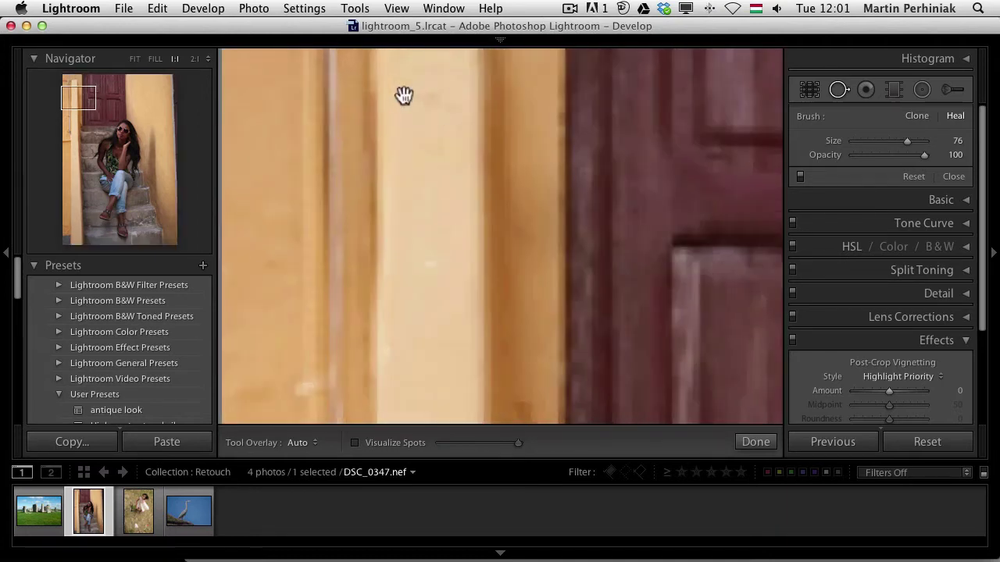
Set the zoom to 1:3 on the door and paint out the thin pipe down the left wall.
click(207, 60)
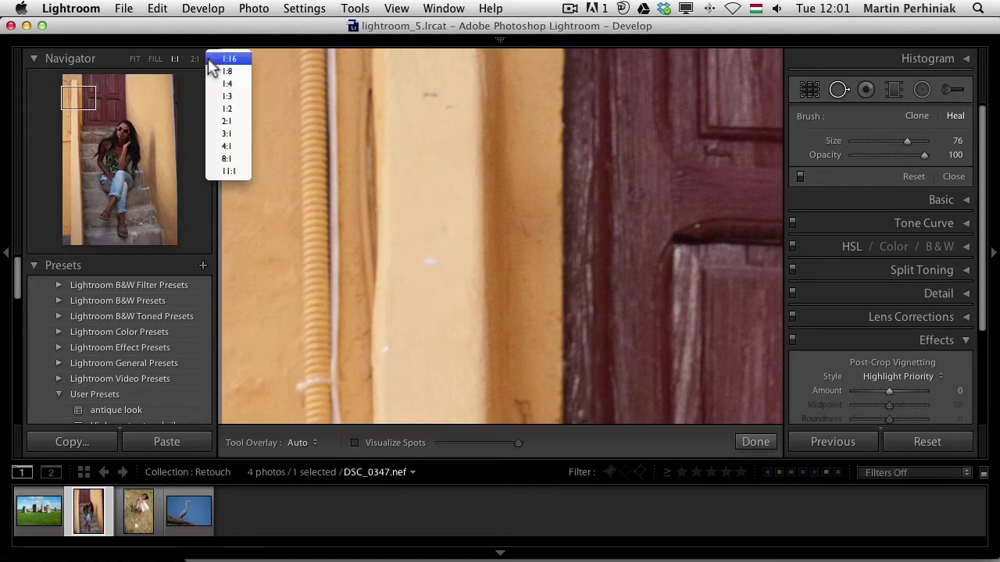
click(227, 84)
click(207, 60)
click(231, 50)
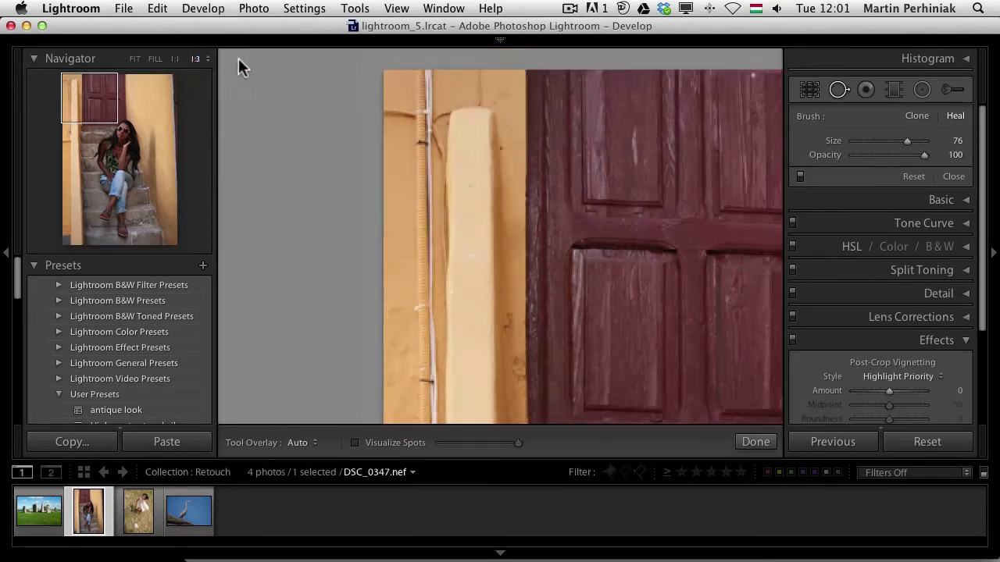
drag(480, 339, 470, 287)
drag(426, 87, 432, 439)
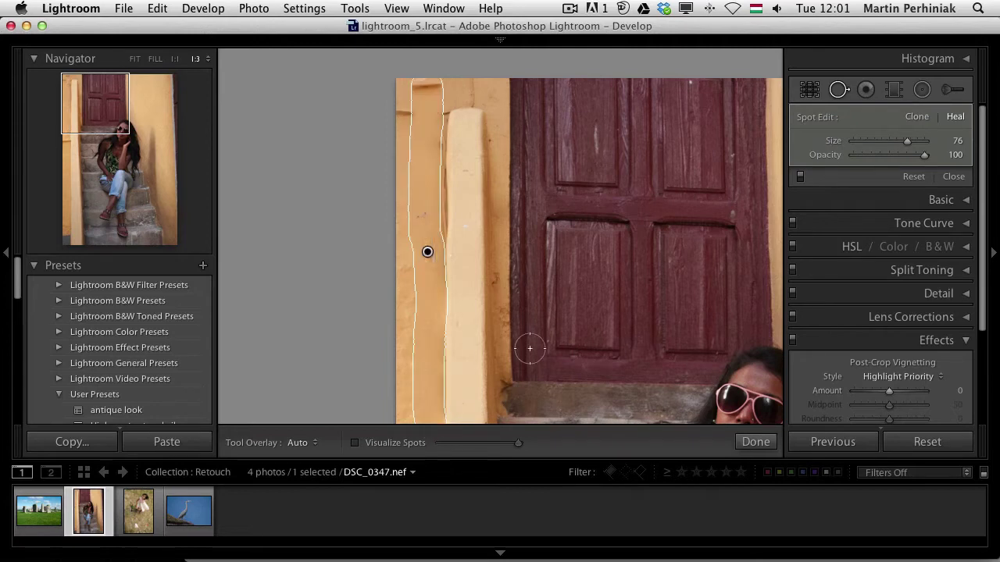
At Fit view, move the heal patch lower down the post and re-aim its source along the post.
click(508, 290)
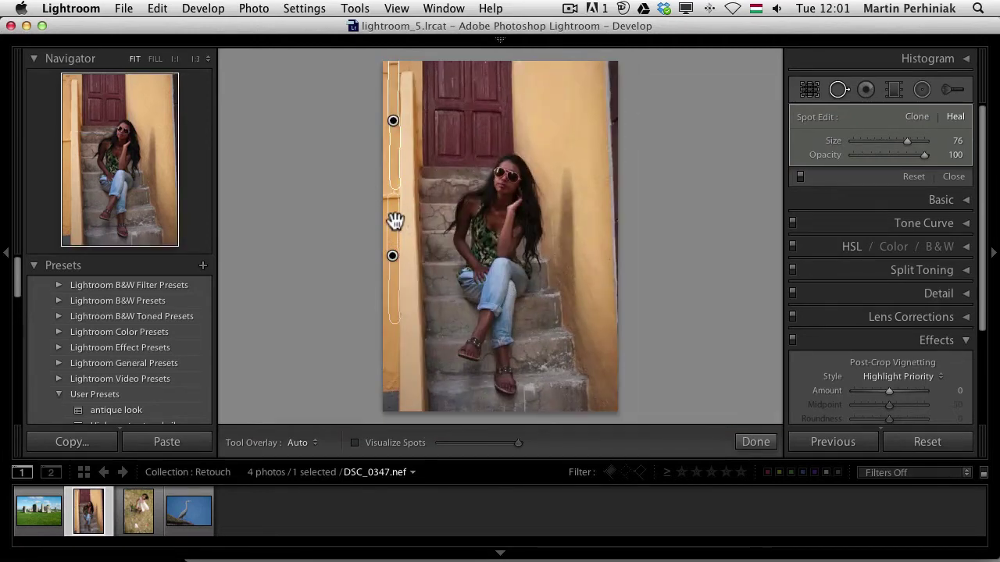
drag(395, 221, 393, 240)
key(h)
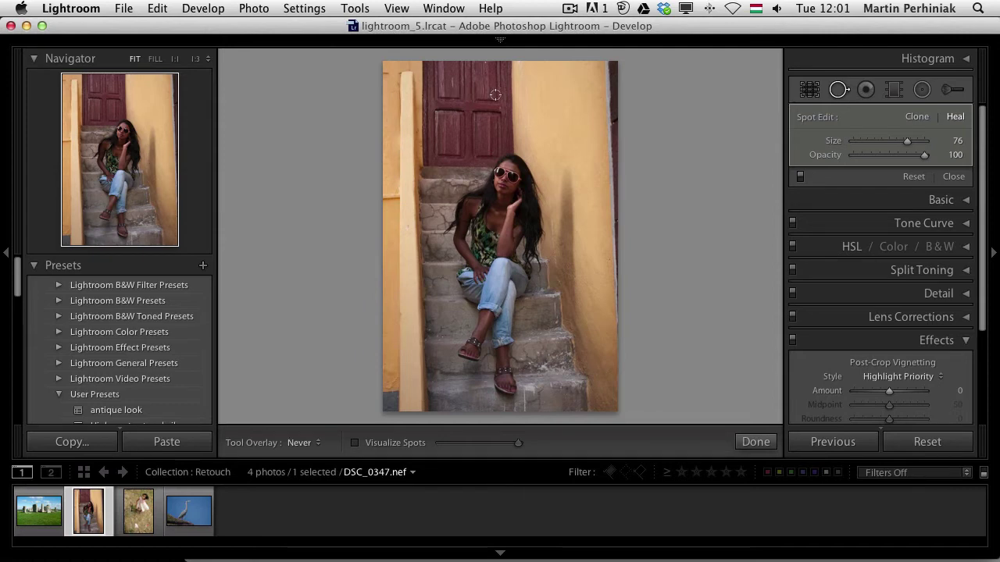
key(h)
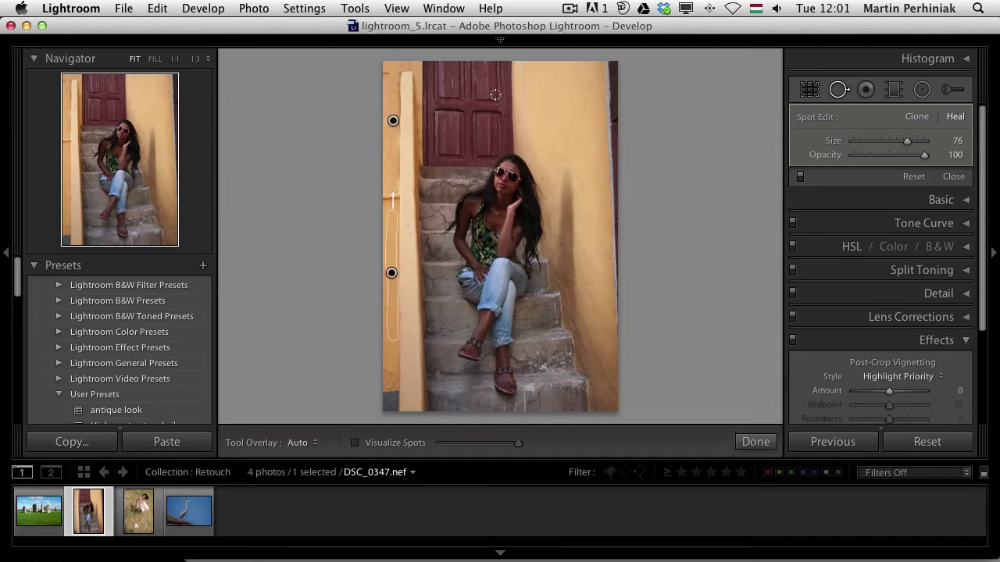
key(h)
key(h)
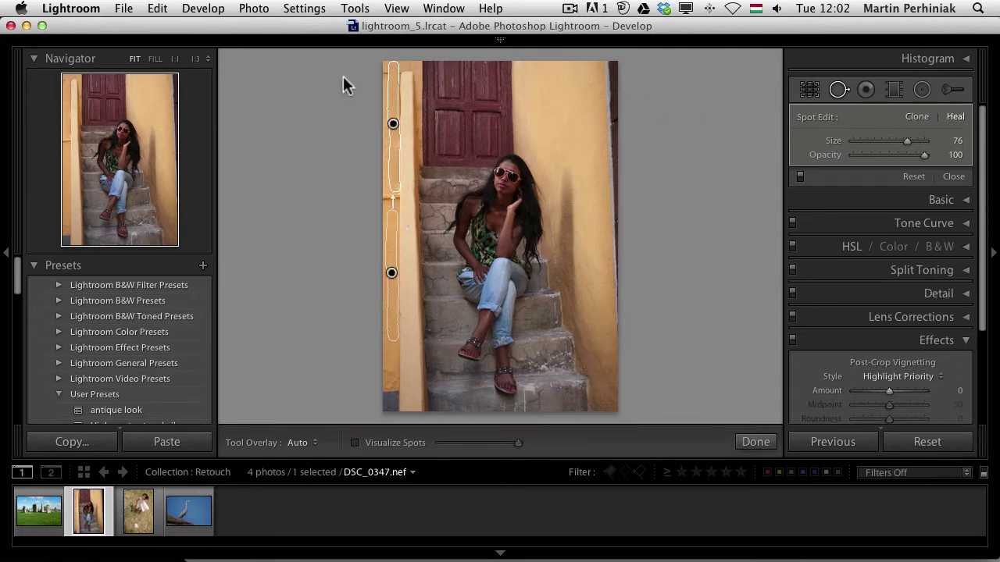
key(h)
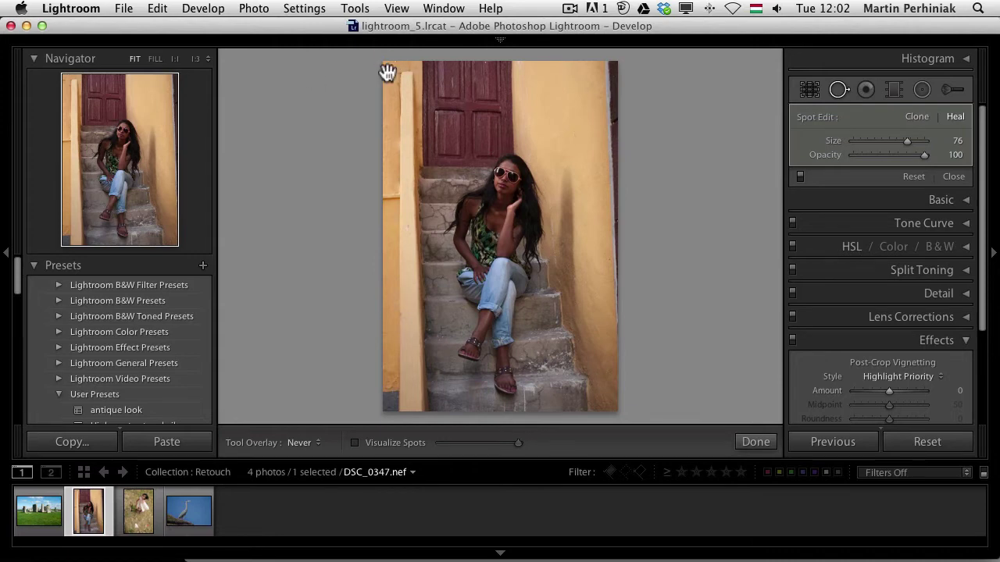
key(h)
drag(388, 73, 391, 125)
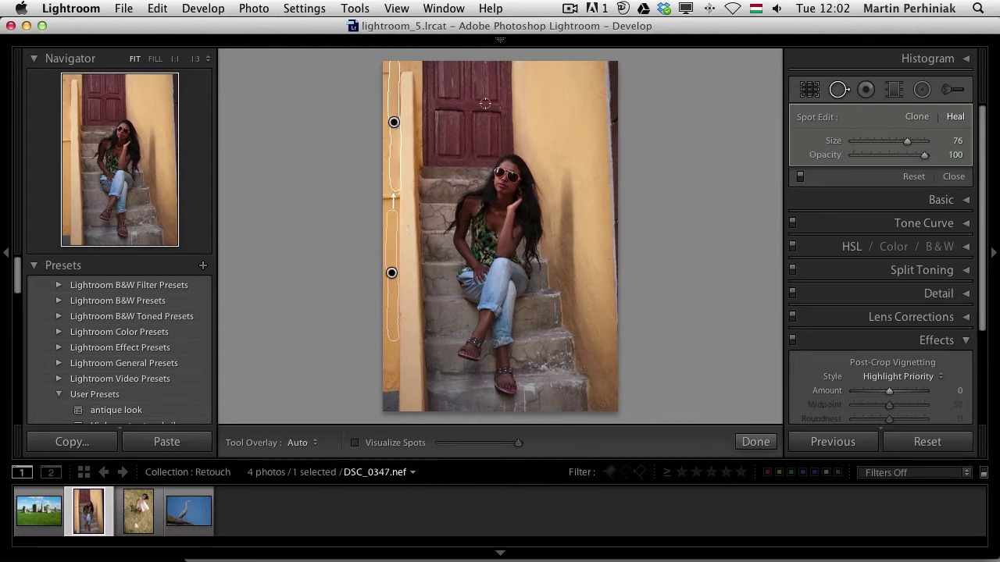
key(h)
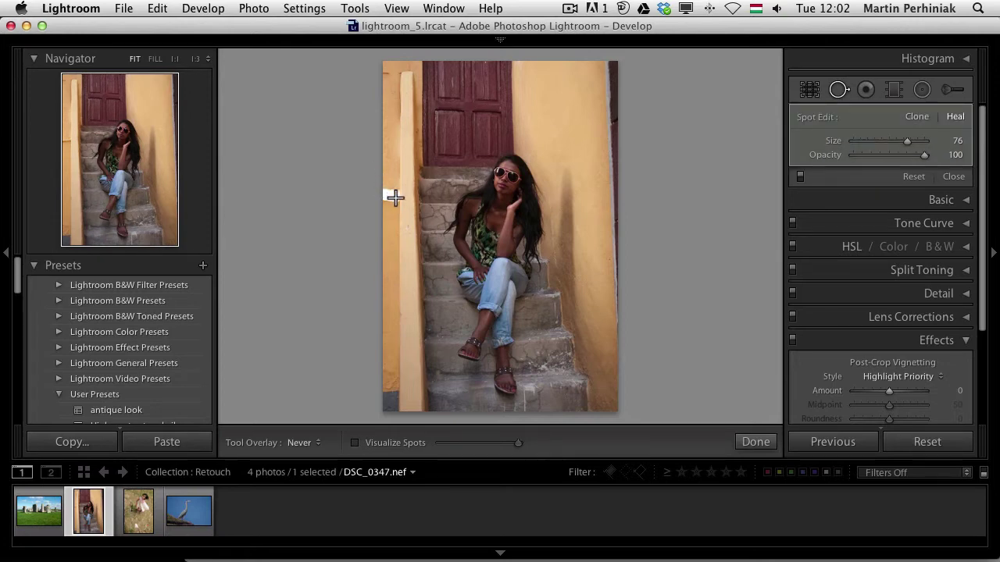
click(386, 205)
mouse_move(382, 205)
mouse_down()
mouse_move(391, 235)
mouse_move(390, 224)
mouse_move(565, 151)
mouse_move(554, 111)
mouse_up()
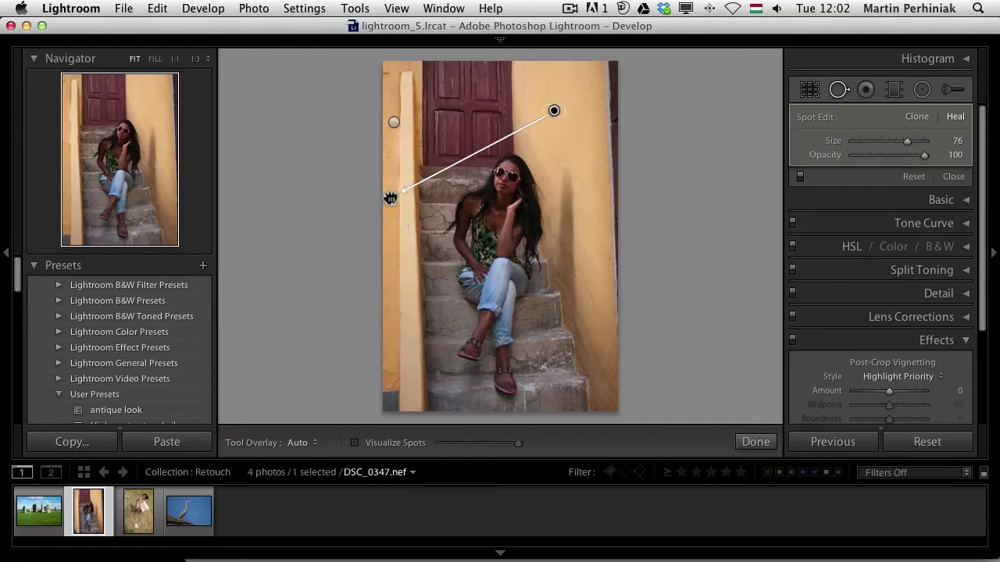
key(h)
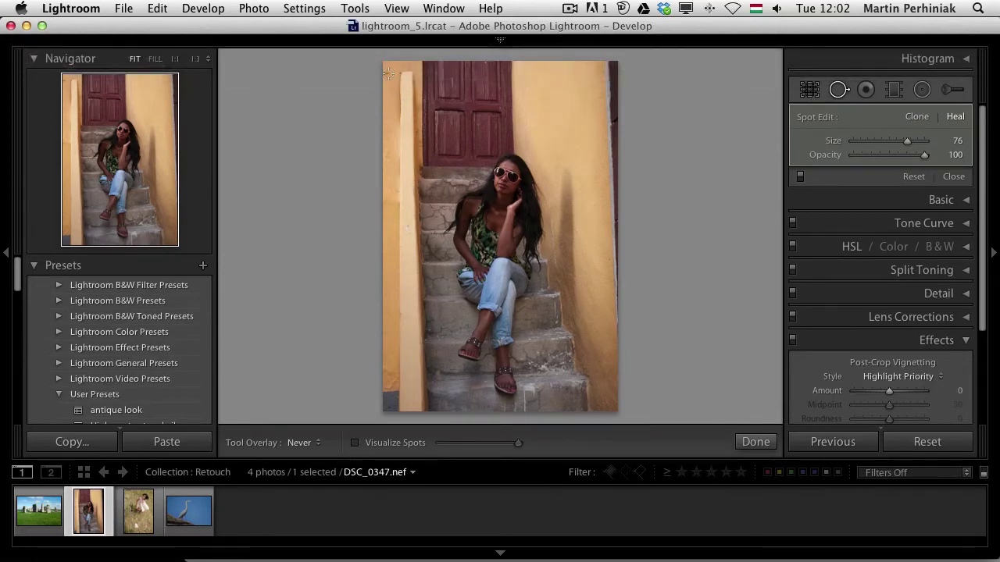
key(super+z)
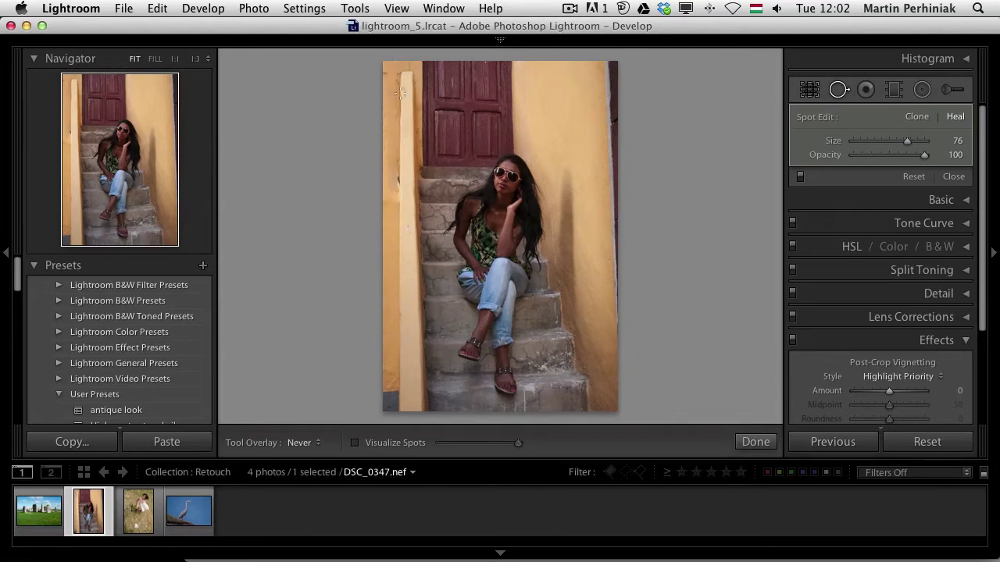
key(super+z)
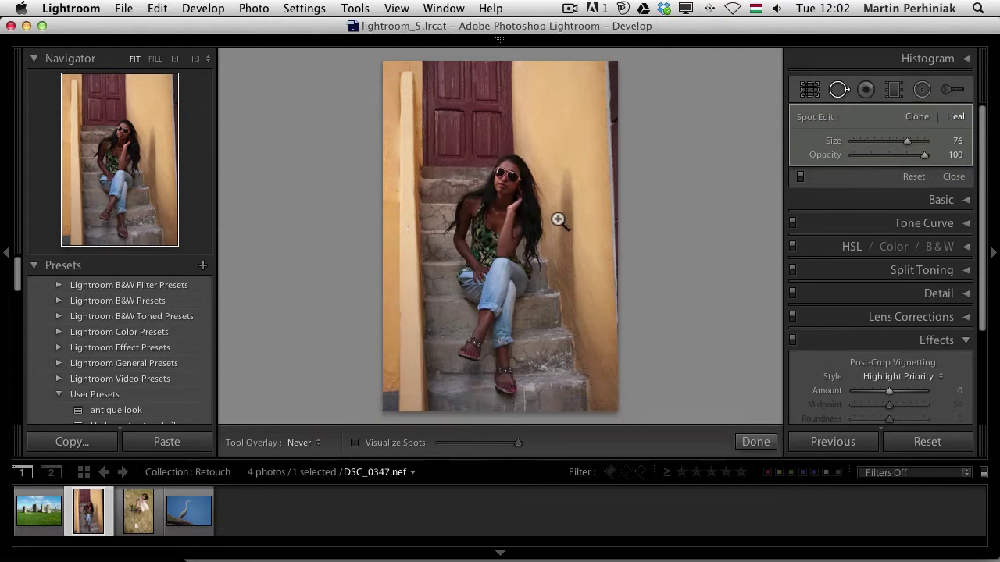
Heal the marks down the yellow wall and above the woman's head, then return to fit view.
key(z)
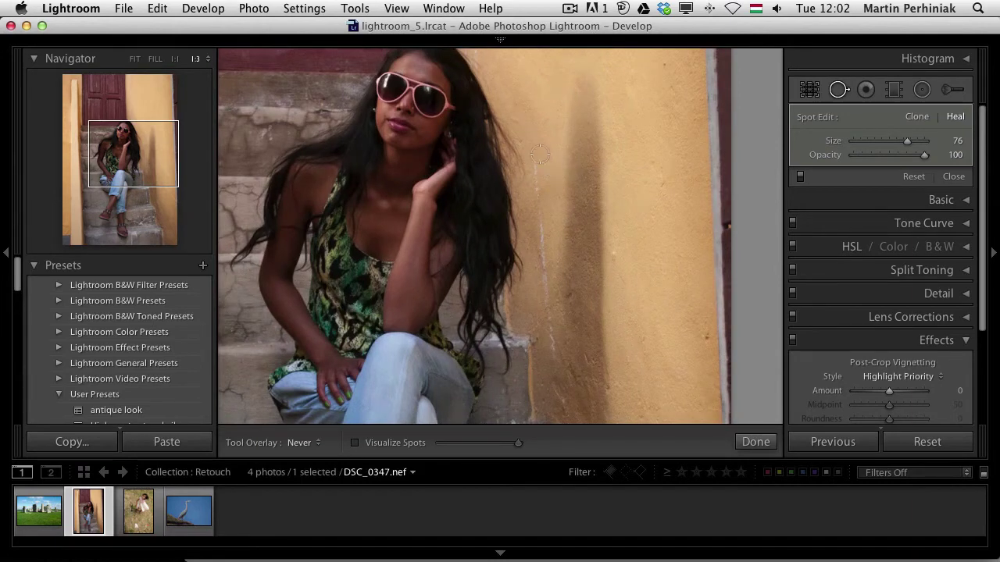
drag(532, 145, 553, 353)
drag(528, 99, 573, 323)
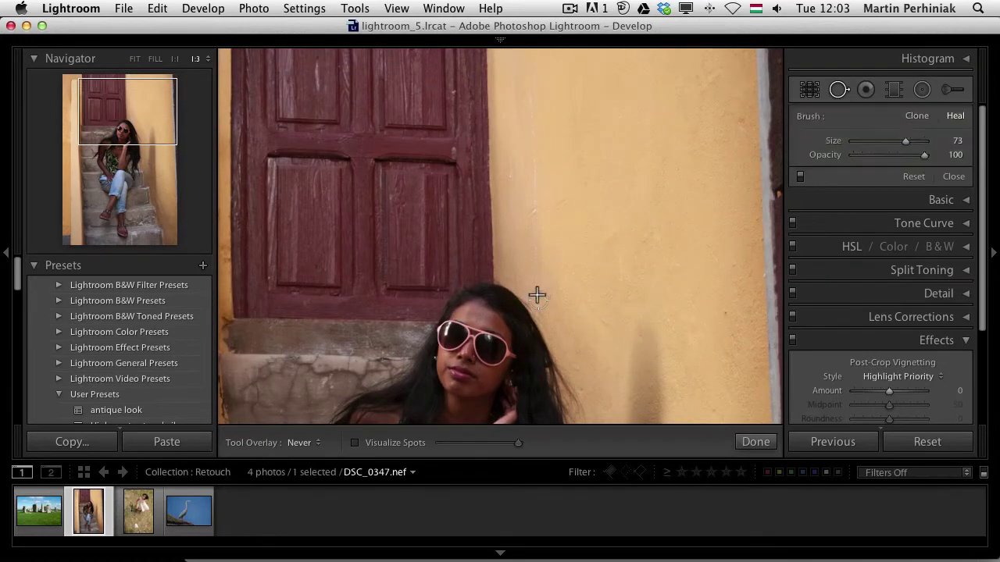
drag(536, 290, 528, 91)
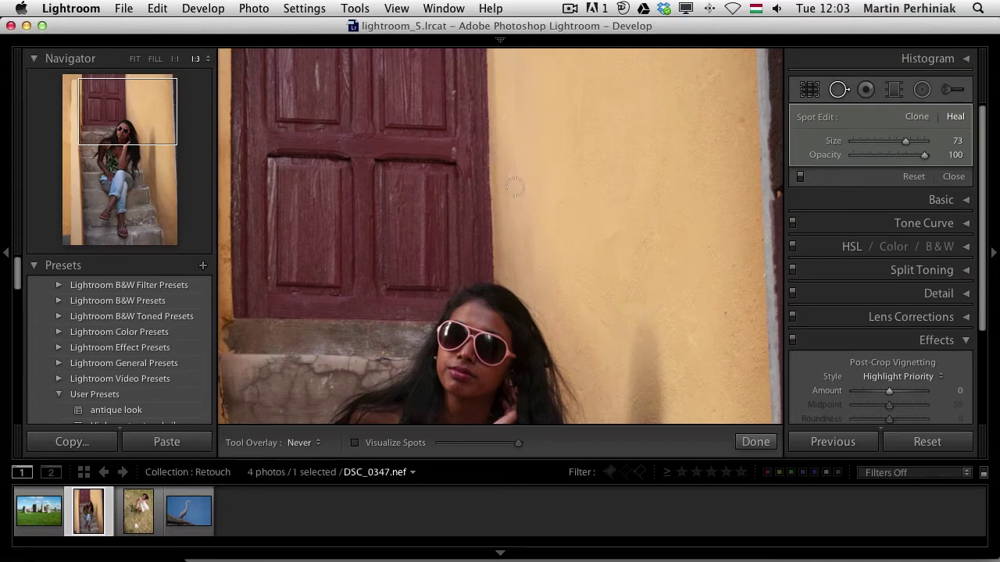
drag(643, 234, 538, 294)
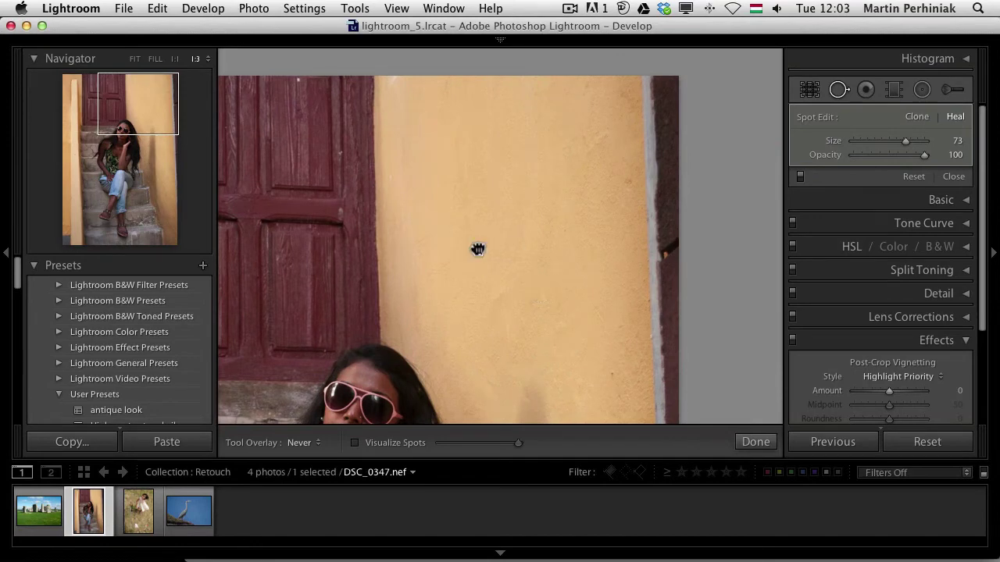
key(z)
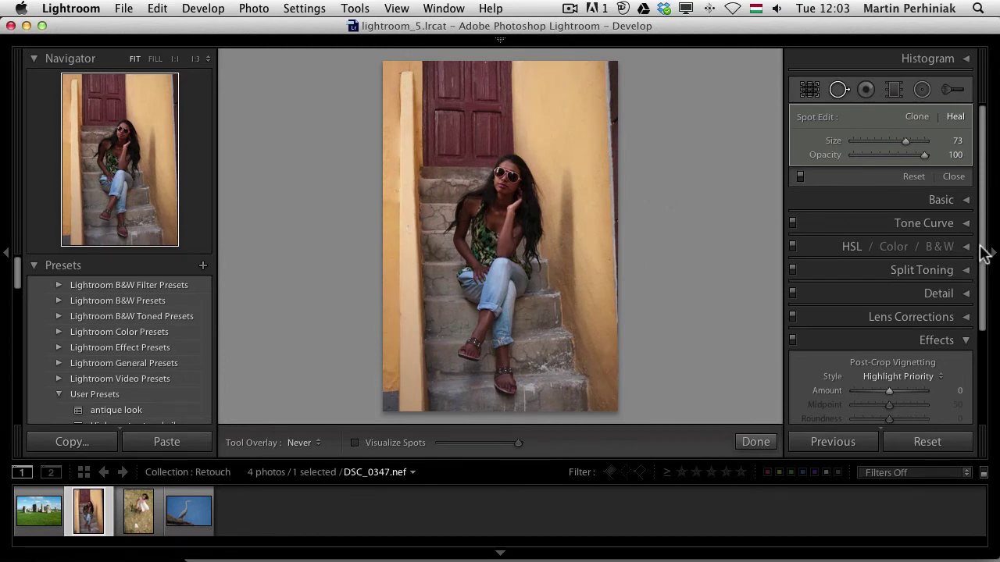
Close Spot Removal and apply Upright Auto in Lens Corrections, checking the crop without changing it.
click(846, 87)
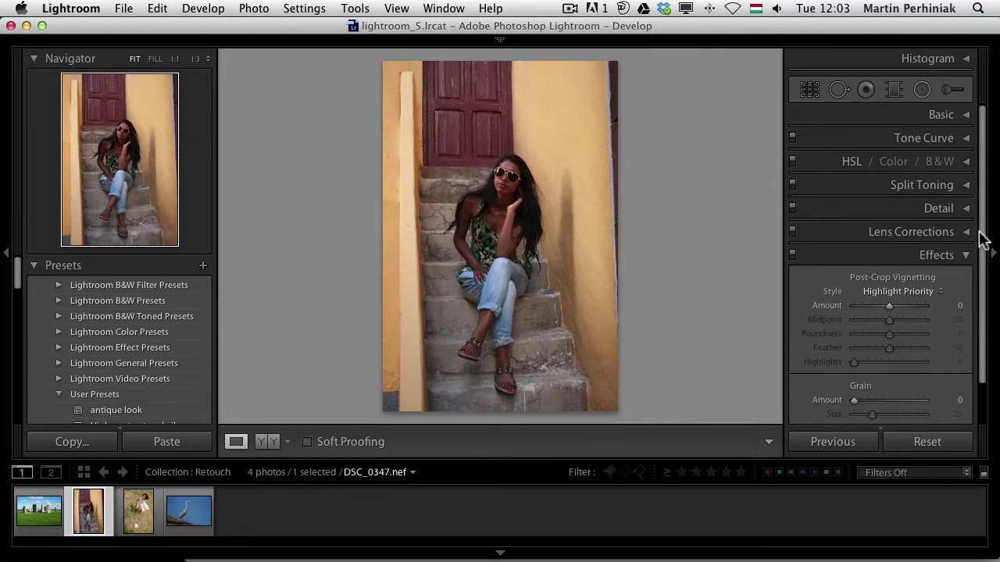
click(967, 257)
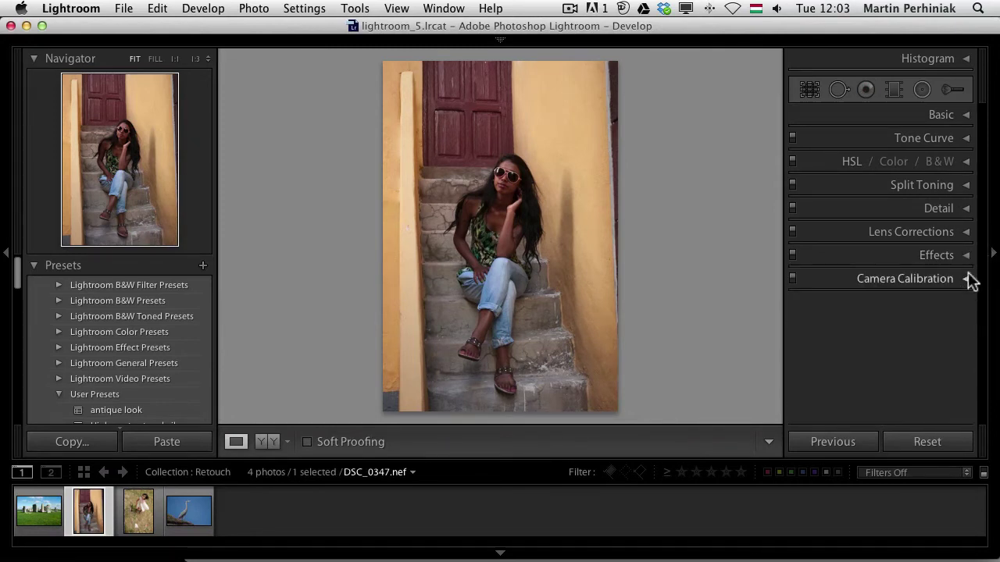
click(969, 233)
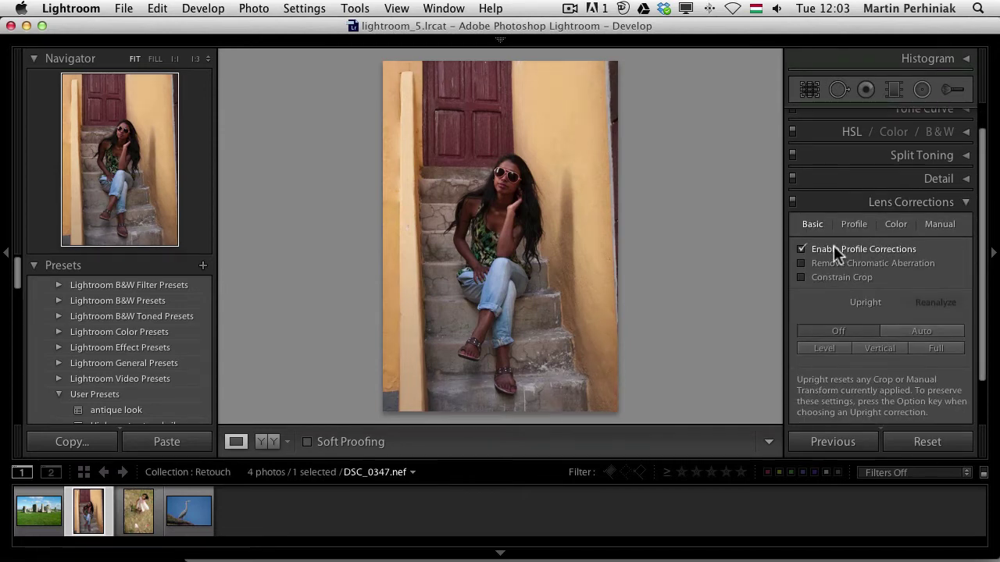
click(922, 331)
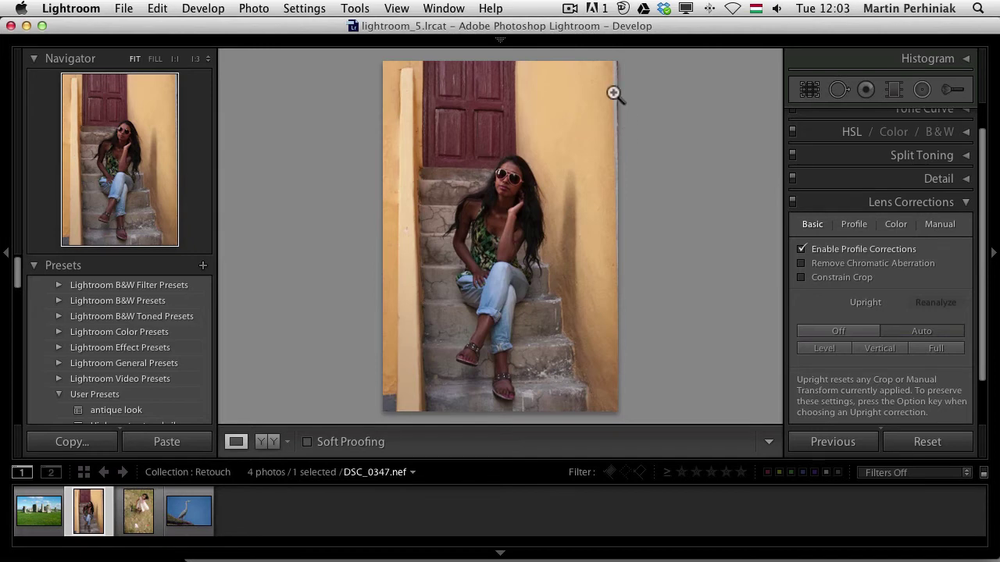
key(r)
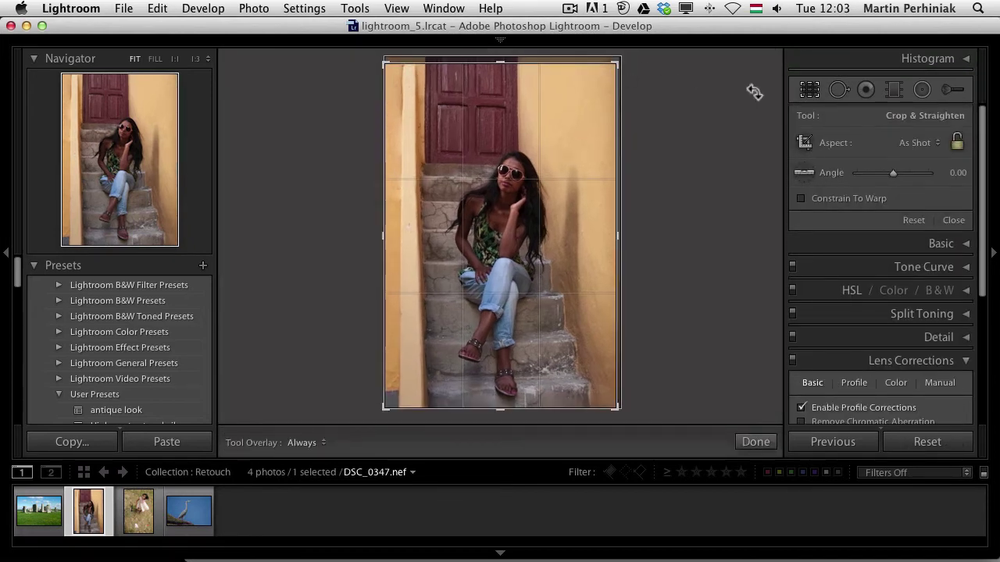
key(r)
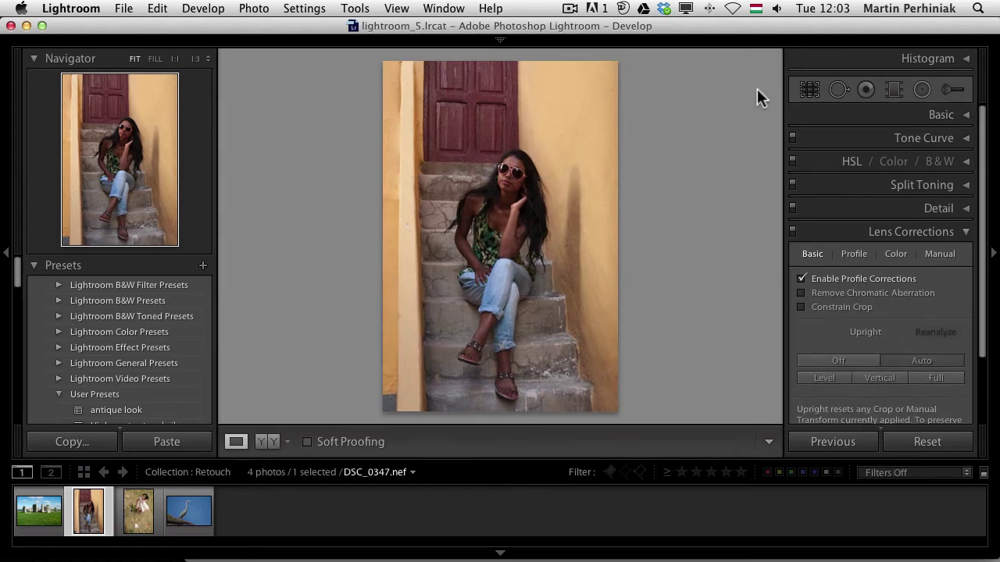
Open the girl-on-the-ground photo and start Spot Removal with the brush enlarged to 77.
click(139, 510)
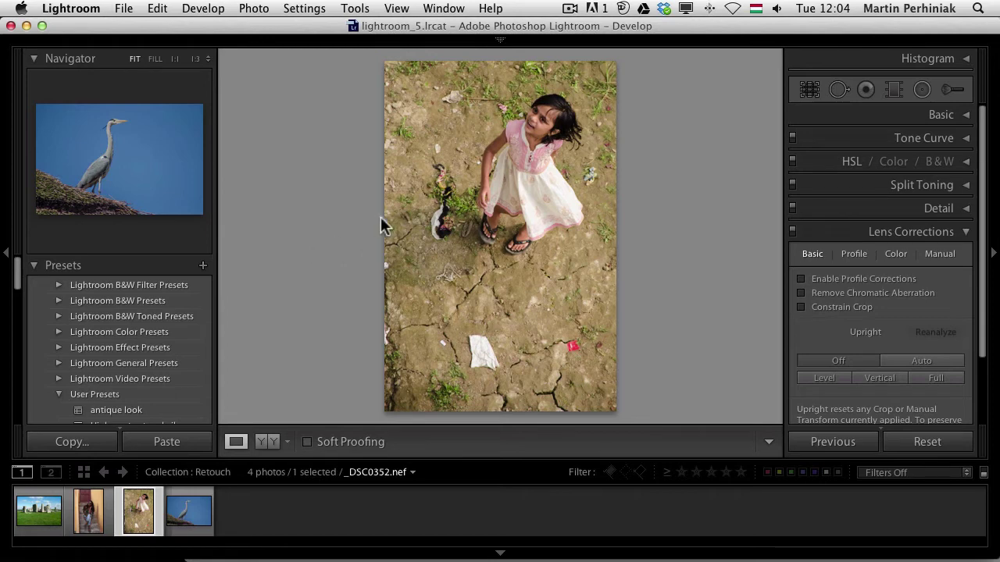
click(828, 96)
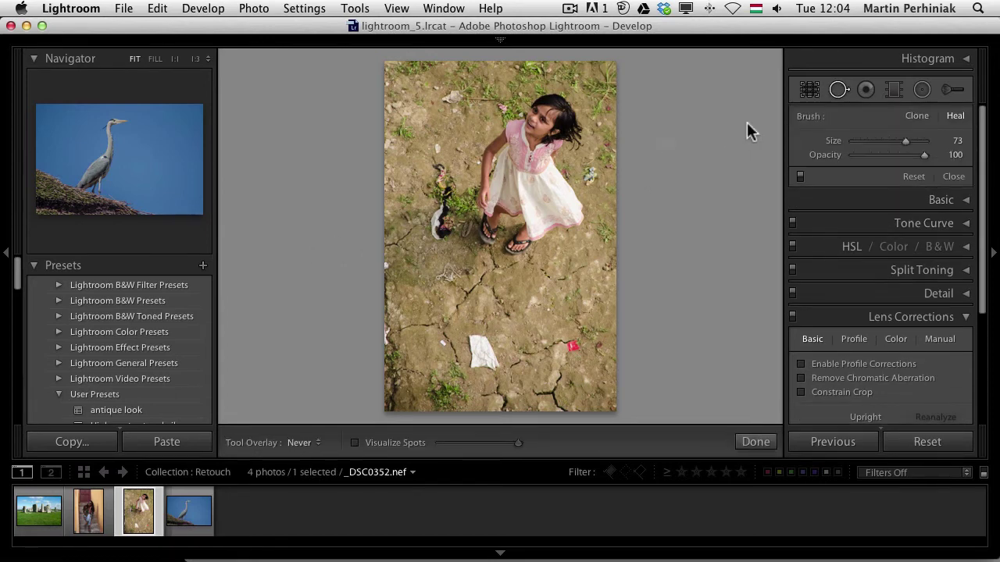
scroll(452, 243, up, 2)
Heal the litter near the top, the specks by the corner and shoulder, and the rubbish by her feet.
click(453, 97)
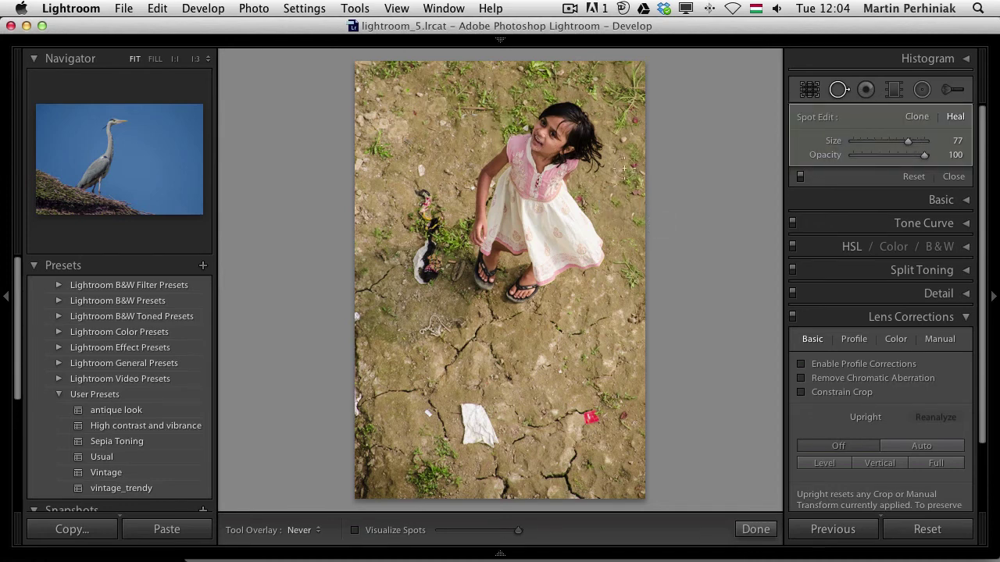
click(631, 114)
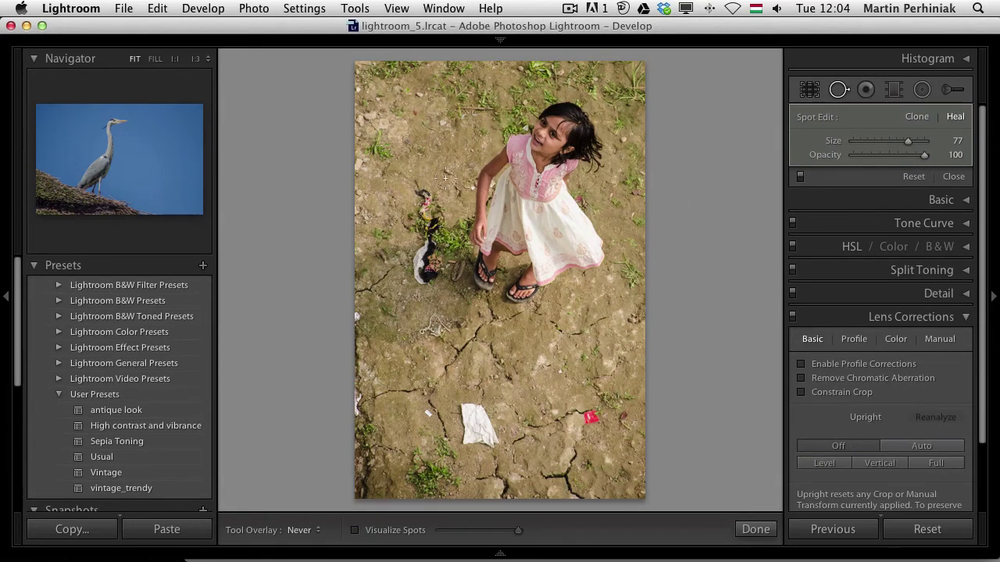
click(414, 112)
mouse_move(421, 193)
mouse_down()
mouse_move(420, 271)
mouse_move(431, 273)
mouse_move(430, 258)
mouse_move(419, 266)
mouse_up()
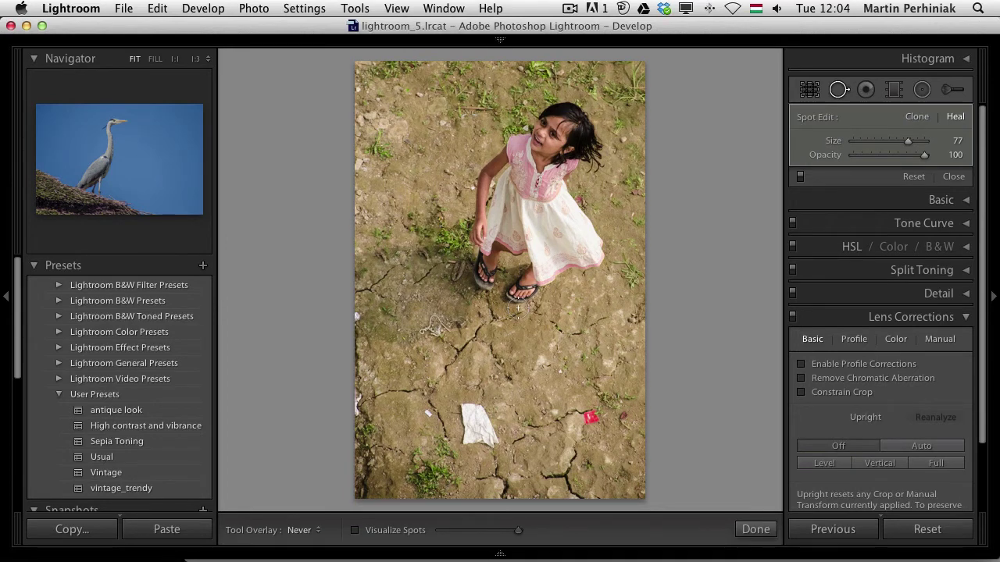
Move the heal sources near her feet to cleaner ground and check the result.
key(h)
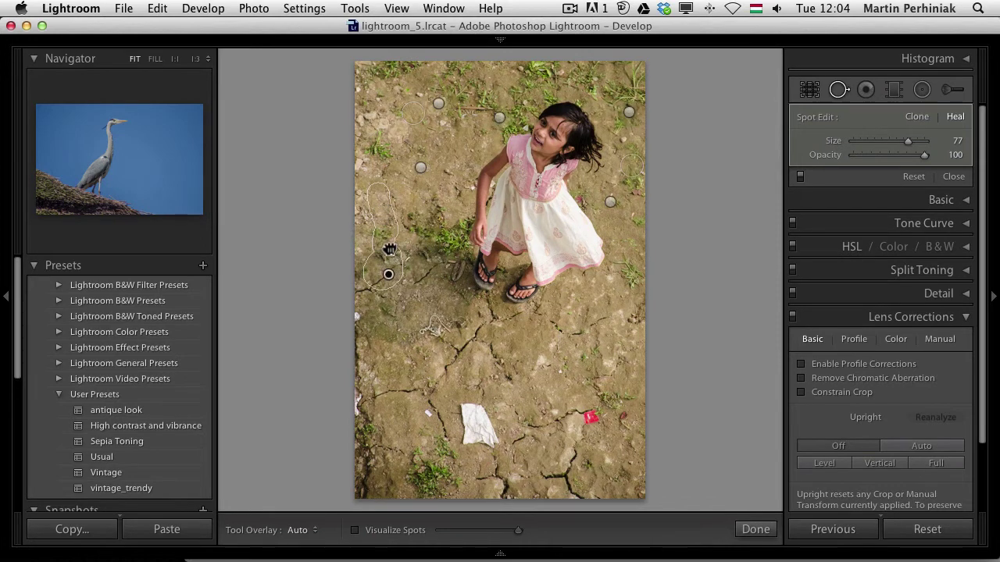
mouse_move(390, 266)
mouse_down()
mouse_move(384, 248)
mouse_move(379, 263)
mouse_move(391, 174)
mouse_up()
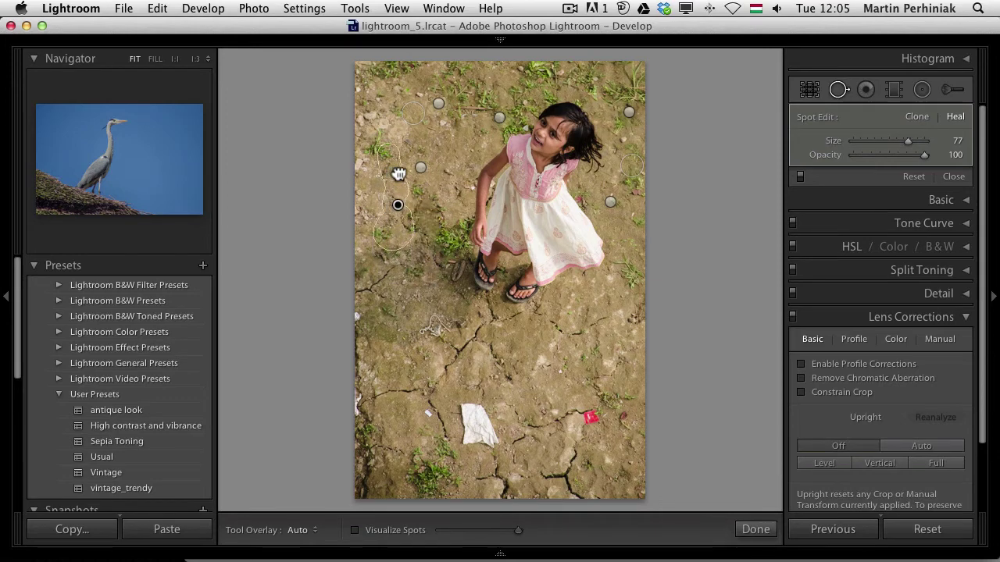
key(h)
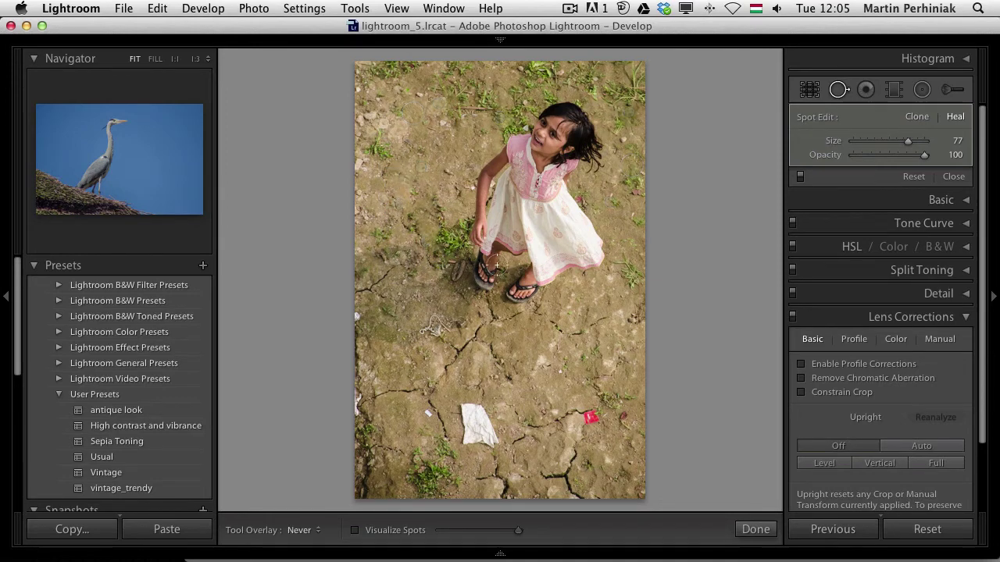
key(h)
mouse_move(405, 164)
mouse_down()
mouse_move(460, 137)
mouse_move(458, 112)
mouse_up()
key(h)
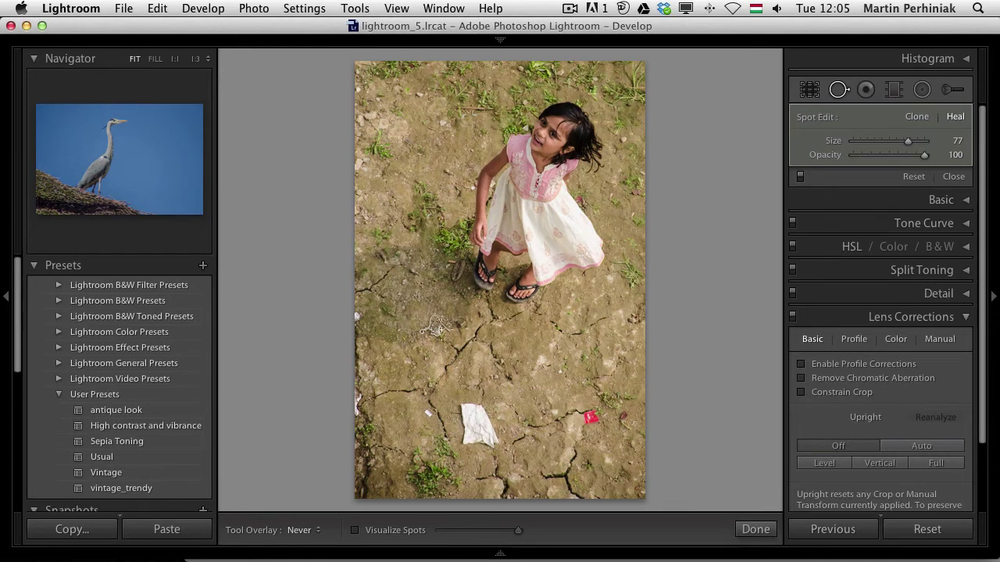
Heal the ground mark, left-edge streak, white paper, red object and debris, with brush size 68.
drag(434, 331, 438, 328)
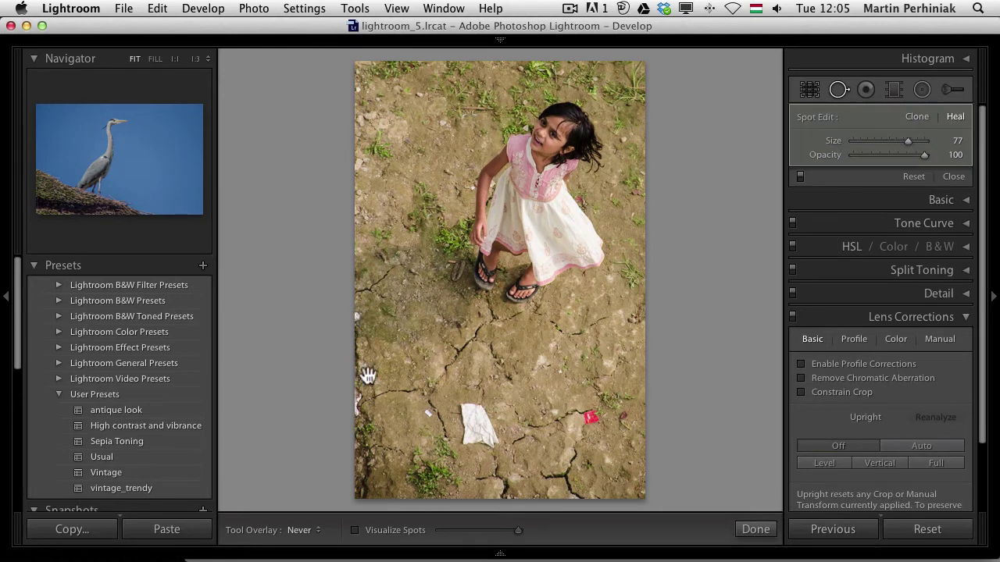
drag(356, 416, 360, 395)
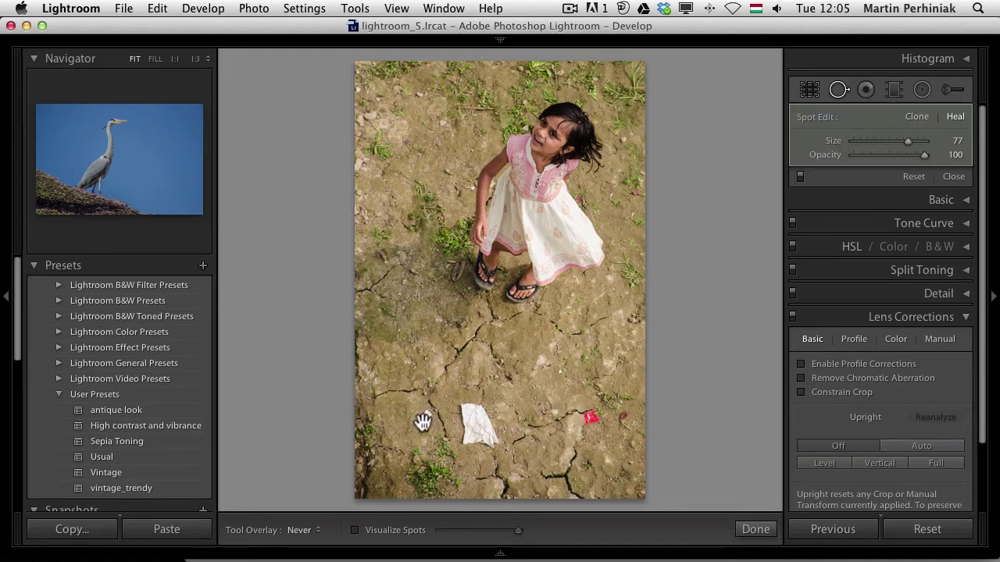
mouse_move(462, 410)
mouse_down()
mouse_move(466, 446)
mouse_move(483, 426)
mouse_up()
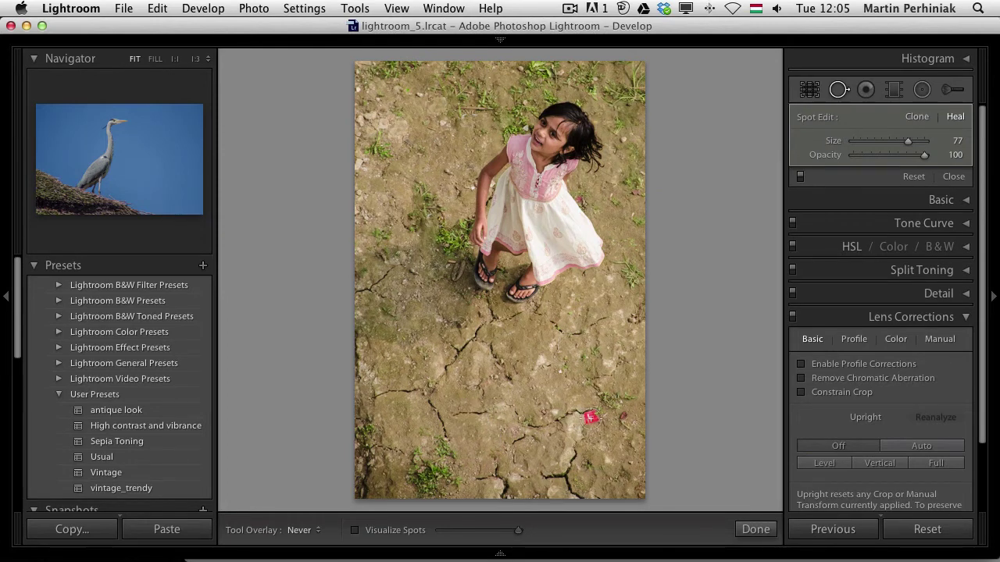
click(590, 418)
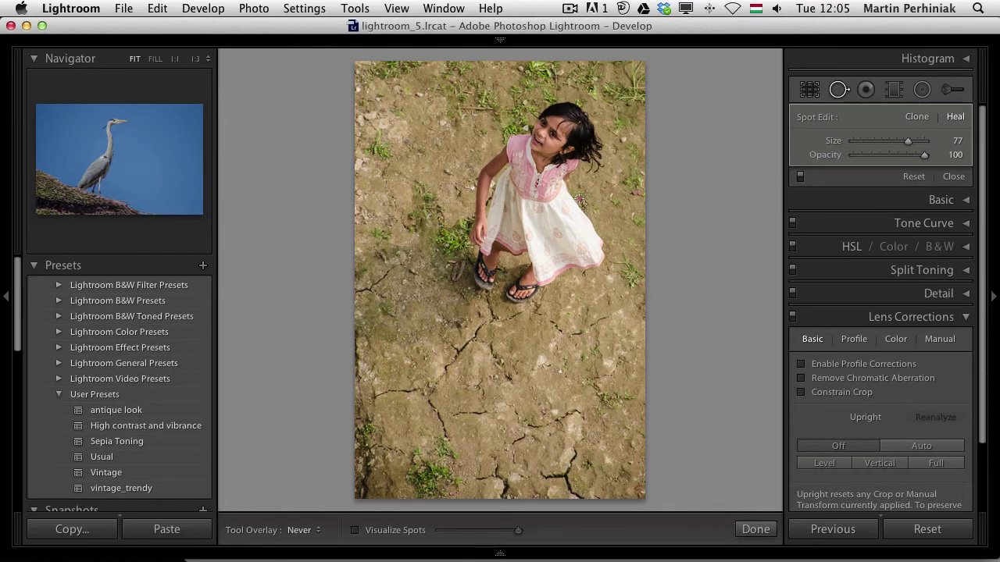
scroll(579, 200, down, 3)
click(488, 109)
drag(463, 287, 450, 260)
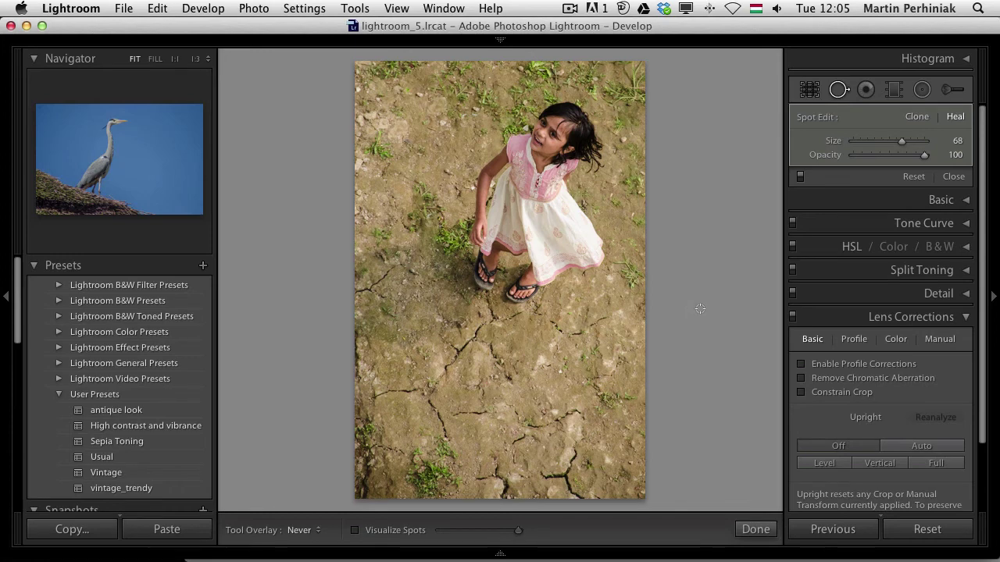
click(799, 175)
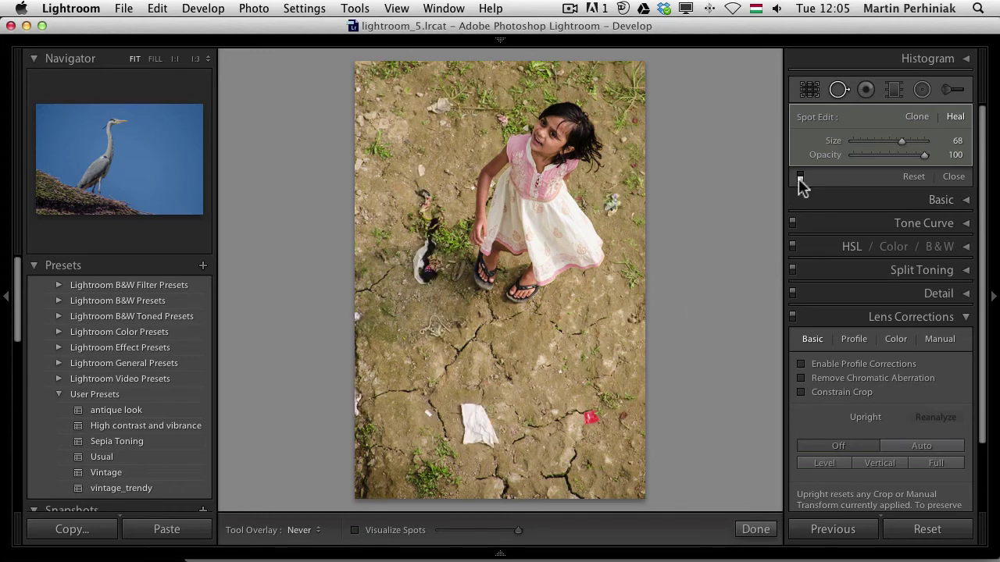
click(799, 176)
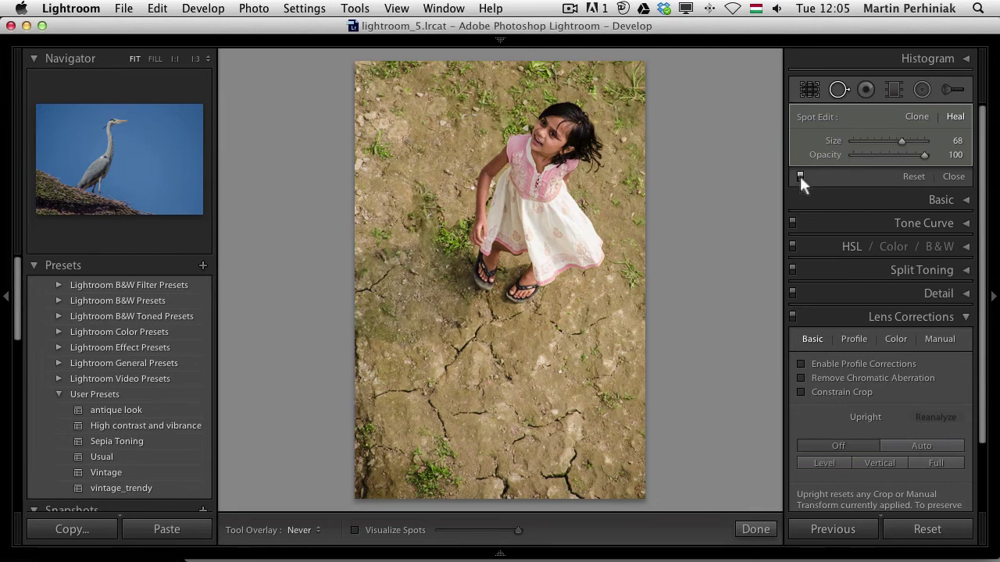
click(799, 176)
click(800, 176)
click(799, 176)
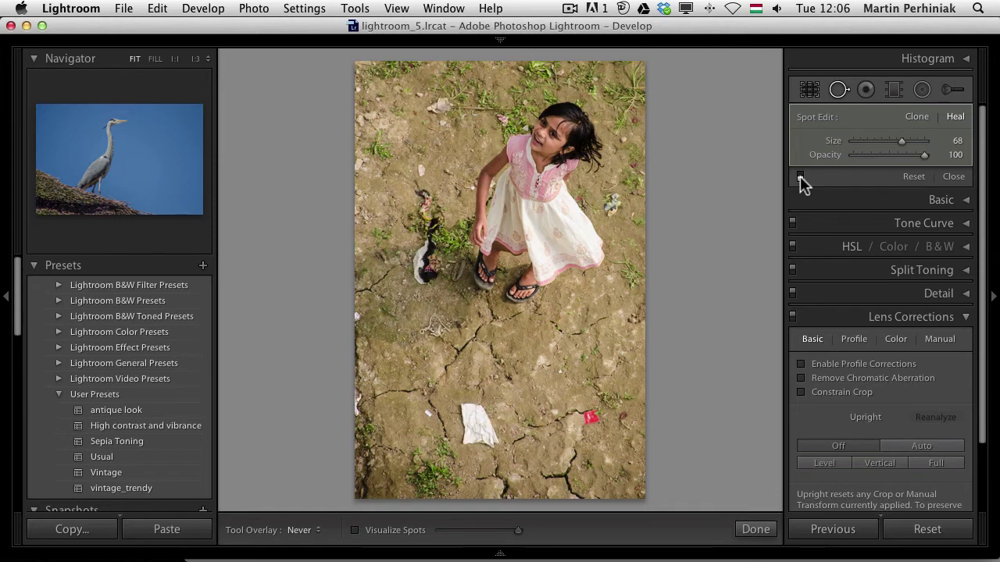
click(800, 175)
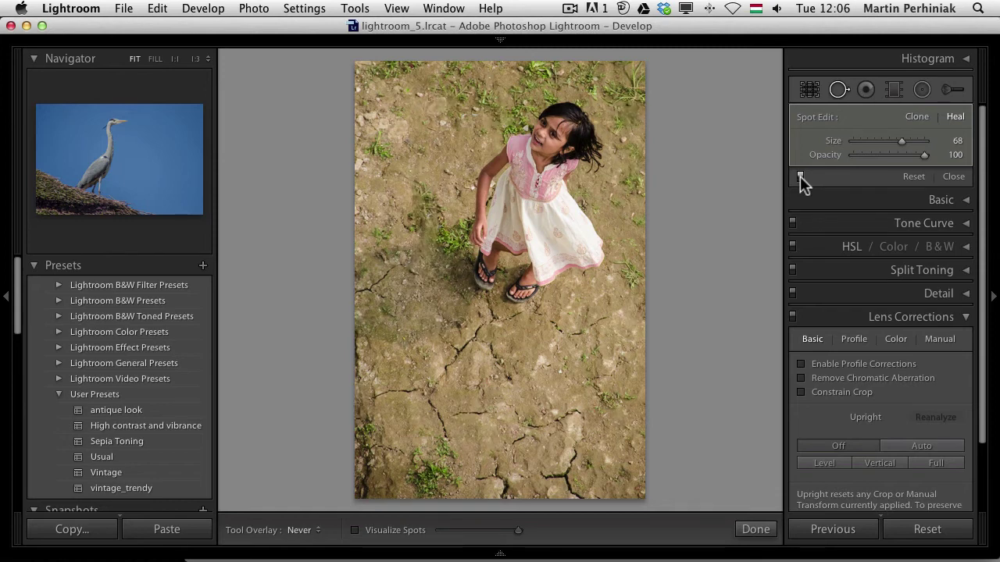
click(800, 175)
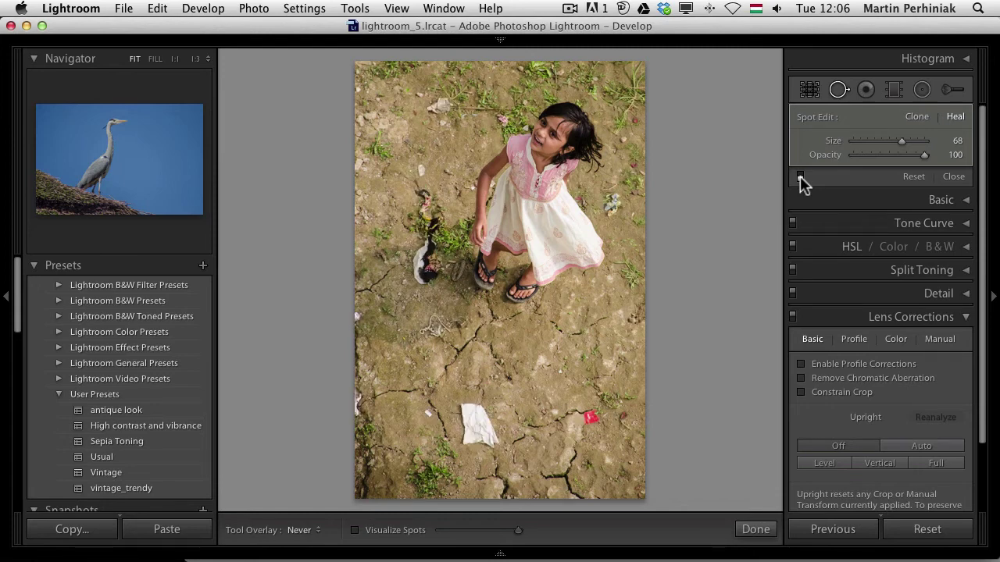
click(799, 176)
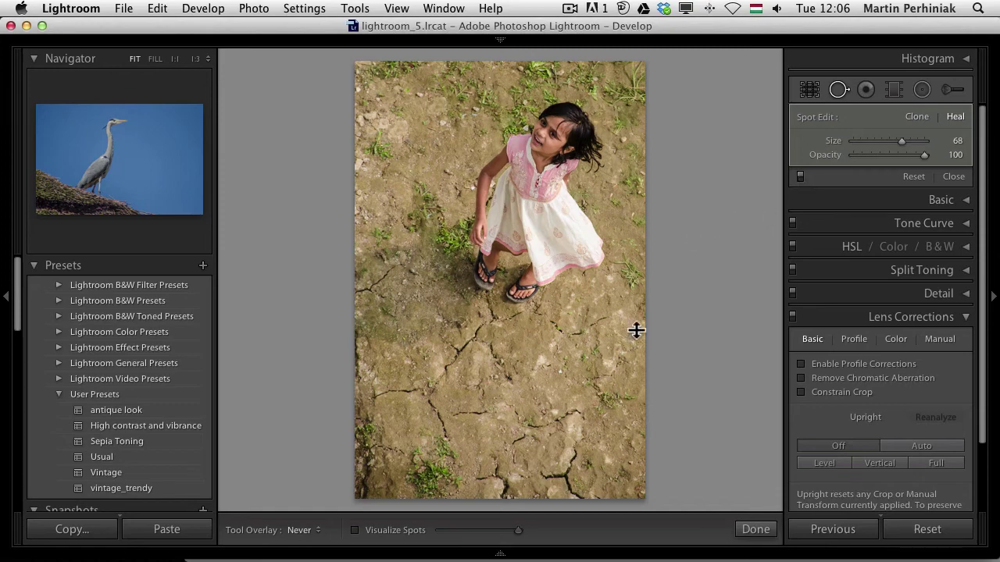
Switch to the heron photo from the filmstrip, then hide the filmstrip and toolbar.
click(500, 554)
click(194, 516)
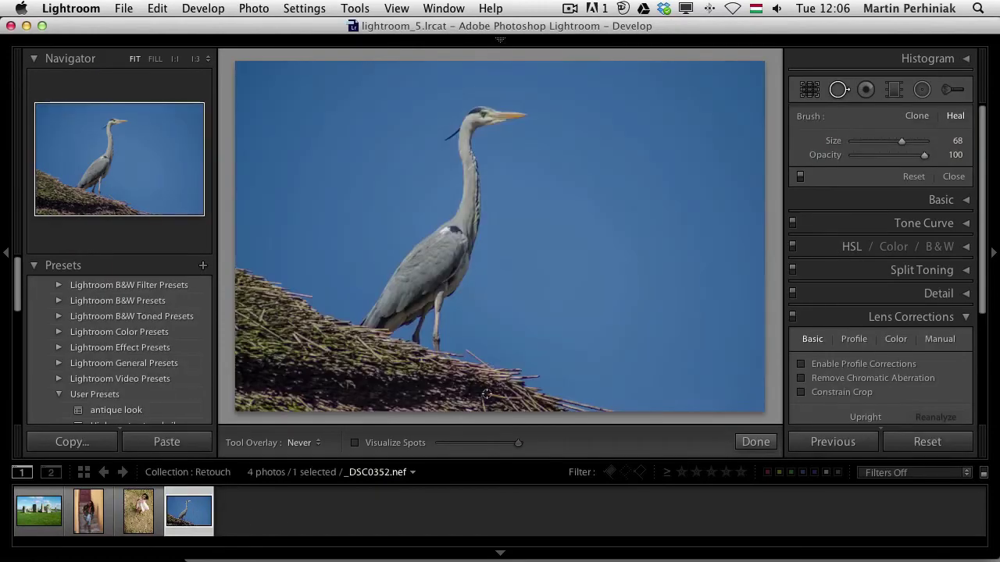
key(F6)
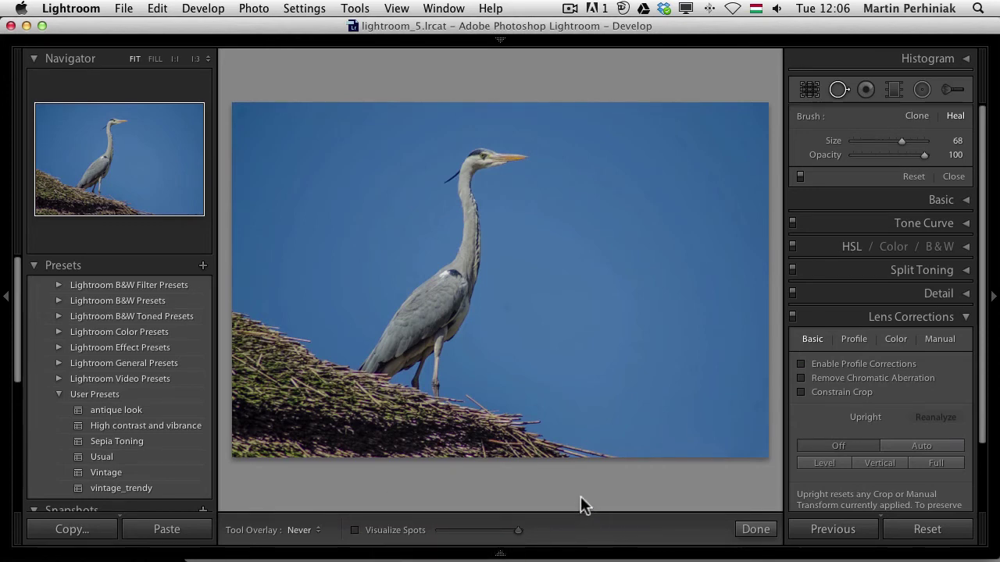
key(t)
key(t)
Turn on Visualize Spots with a lower threshold and heal dust in the right sky at size 75.
click(354, 531)
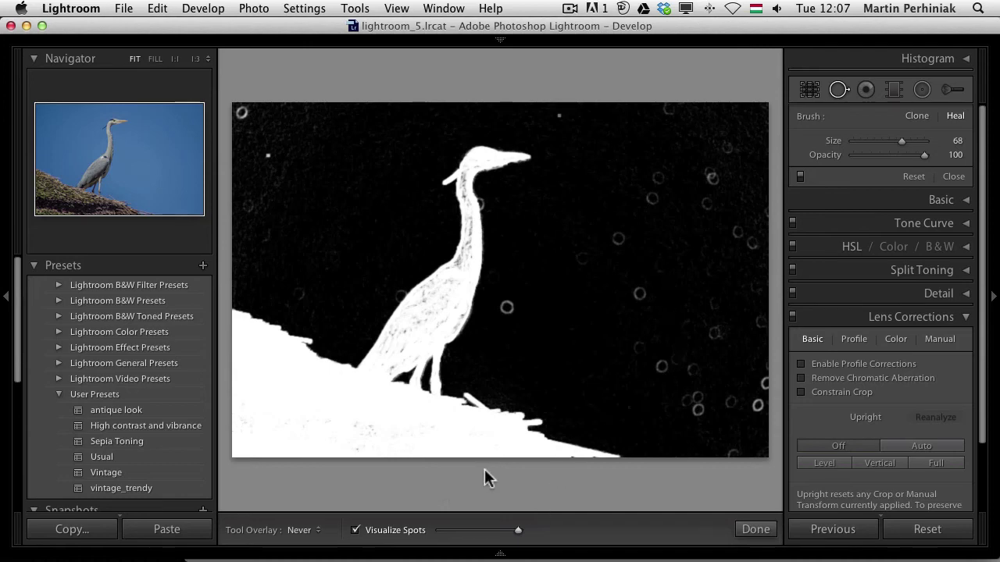
mouse_move(513, 531)
mouse_down()
mouse_move(461, 531)
mouse_move(519, 536)
mouse_up()
scroll(539, 294, up, 3)
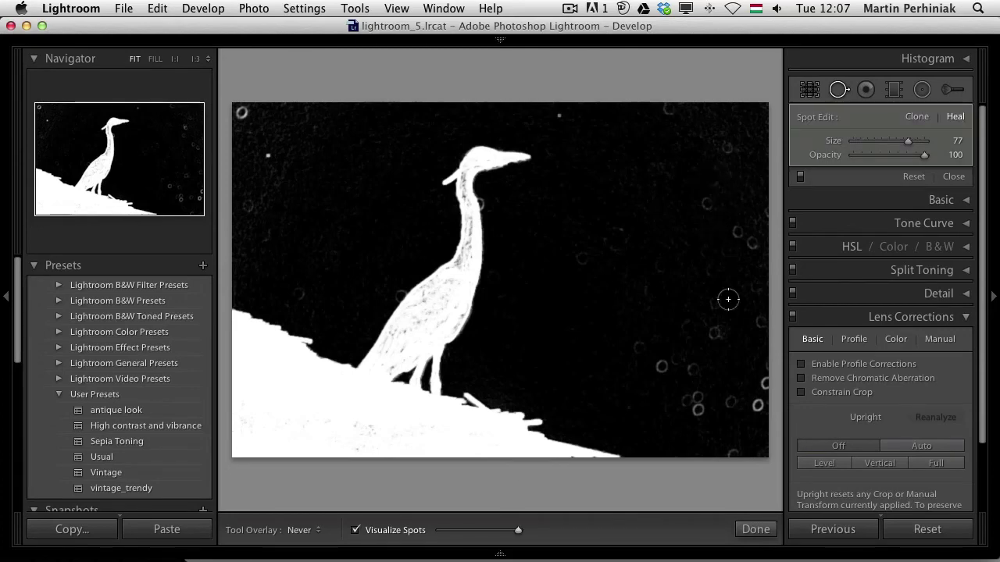
mouse_move(696, 397)
mouse_down()
mouse_move(690, 404)
mouse_move(689, 367)
mouse_move(660, 366)
mouse_move(692, 397)
mouse_move(726, 406)
mouse_move(761, 404)
mouse_move(769, 372)
mouse_move(756, 381)
mouse_move(774, 386)
mouse_up()
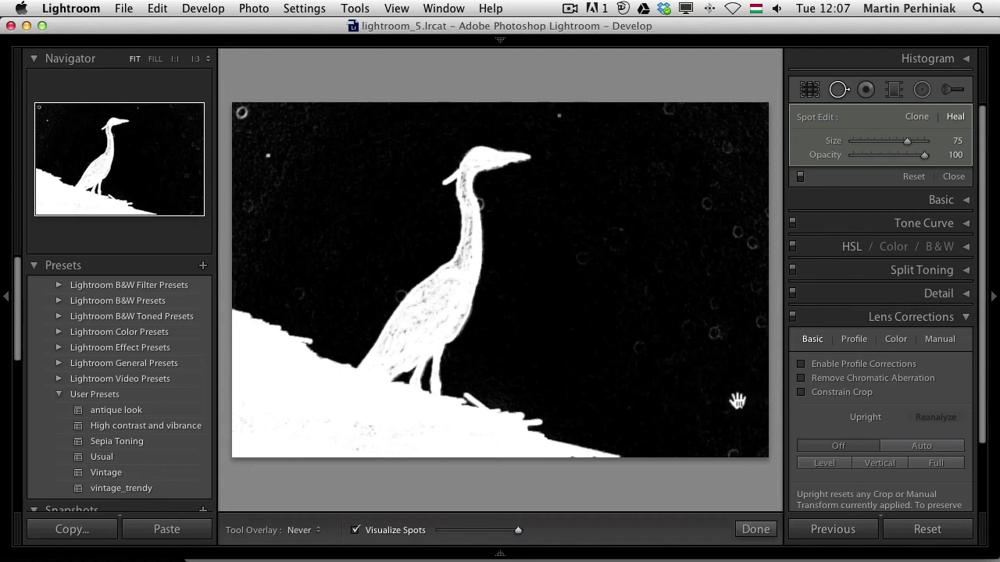
Re-aim one heal source and heal the remaining dust specks across the upper and left sky.
key(h)
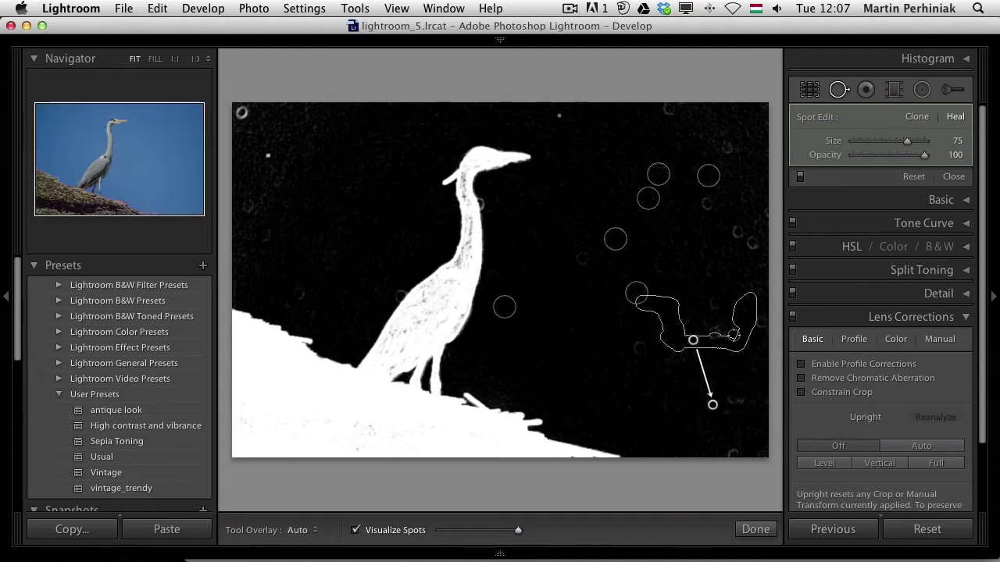
drag(712, 346, 640, 381)
key(h)
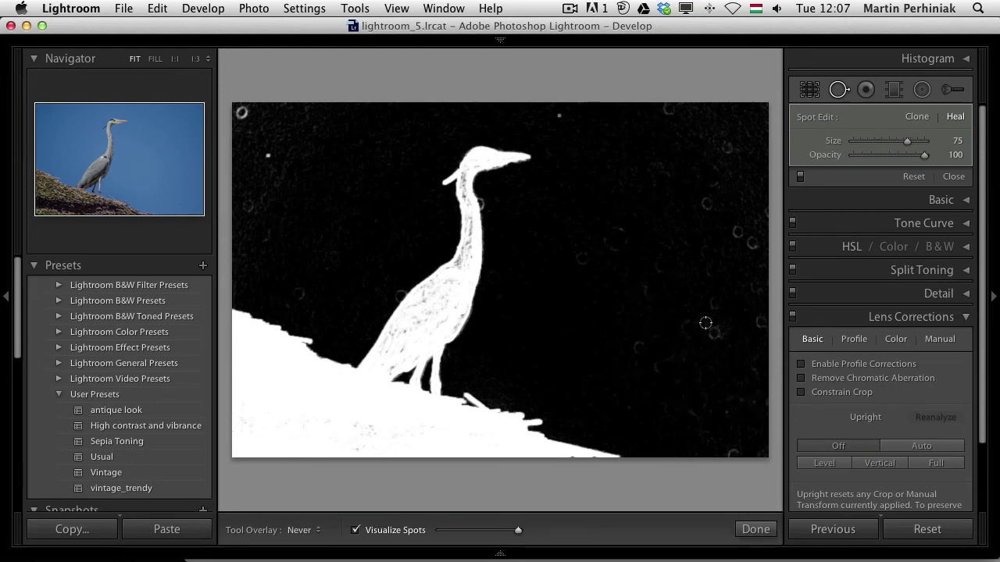
mouse_move(708, 326)
mouse_down()
mouse_move(723, 336)
mouse_move(744, 326)
mouse_up()
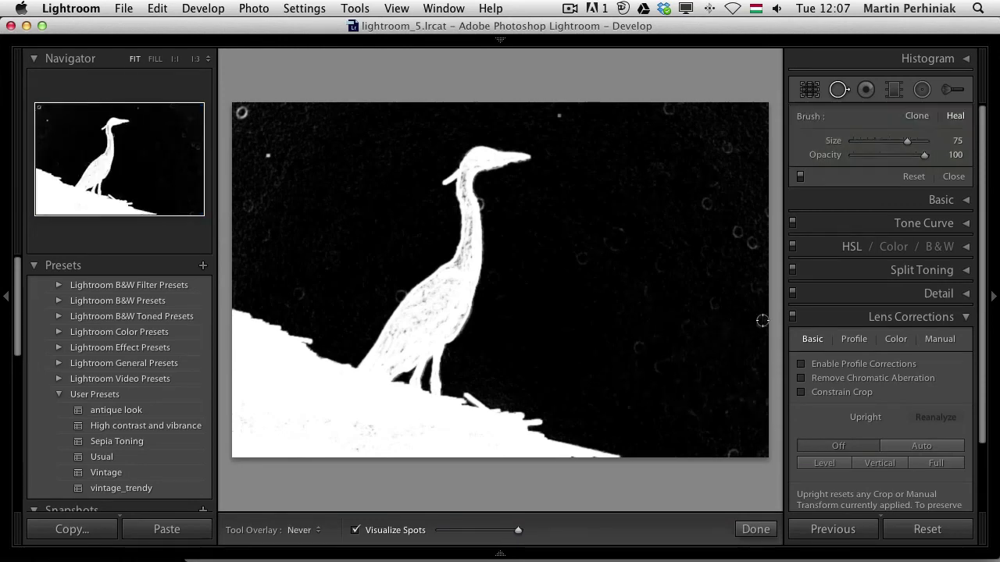
mouse_move(752, 245)
mouse_down()
mouse_move(738, 226)
mouse_move(773, 205)
mouse_up()
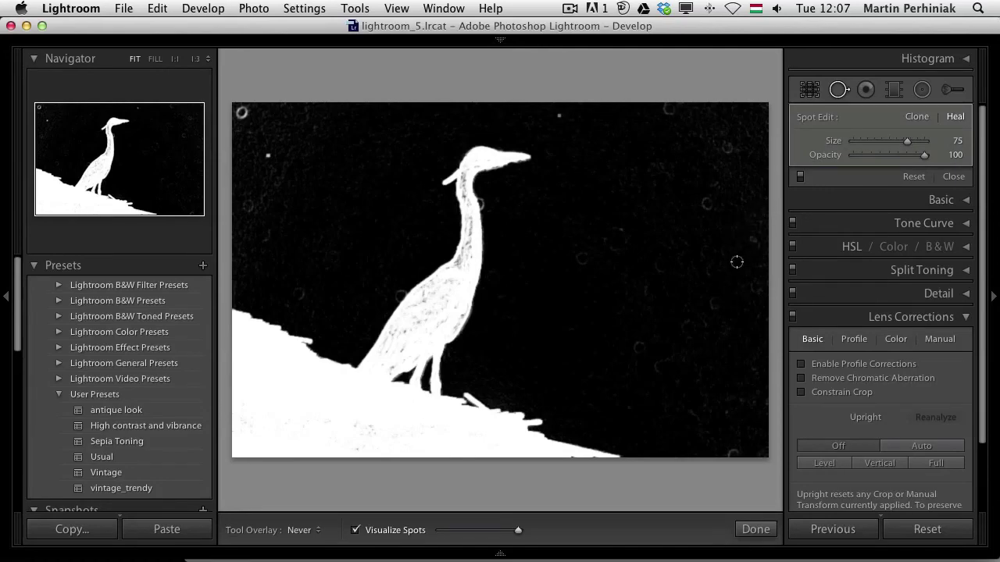
drag(245, 202, 248, 205)
drag(242, 113, 242, 112)
drag(669, 107, 667, 106)
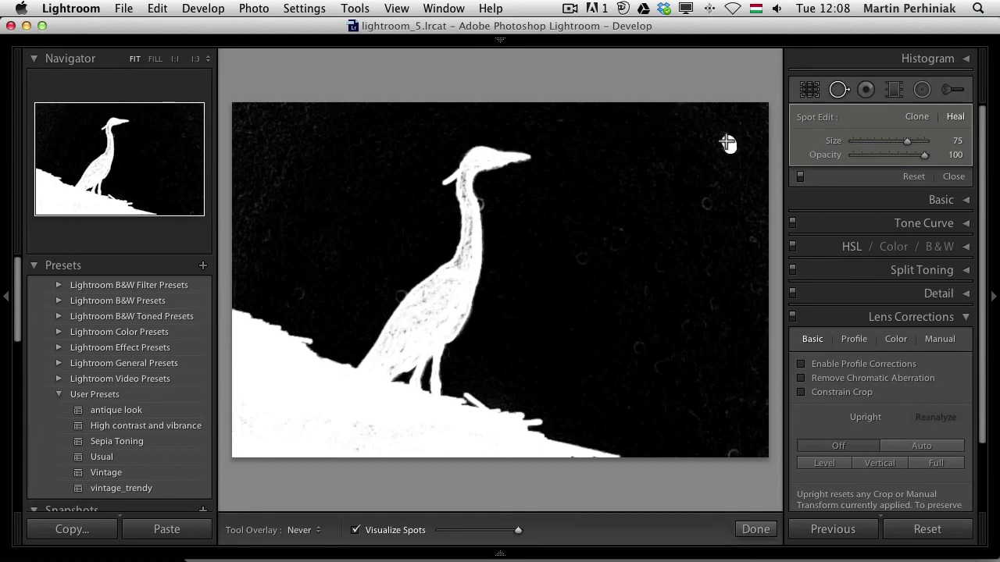
click(727, 144)
Turn off Visualize Spots to return to the colour heron photo with spot pins shown.
key(h)
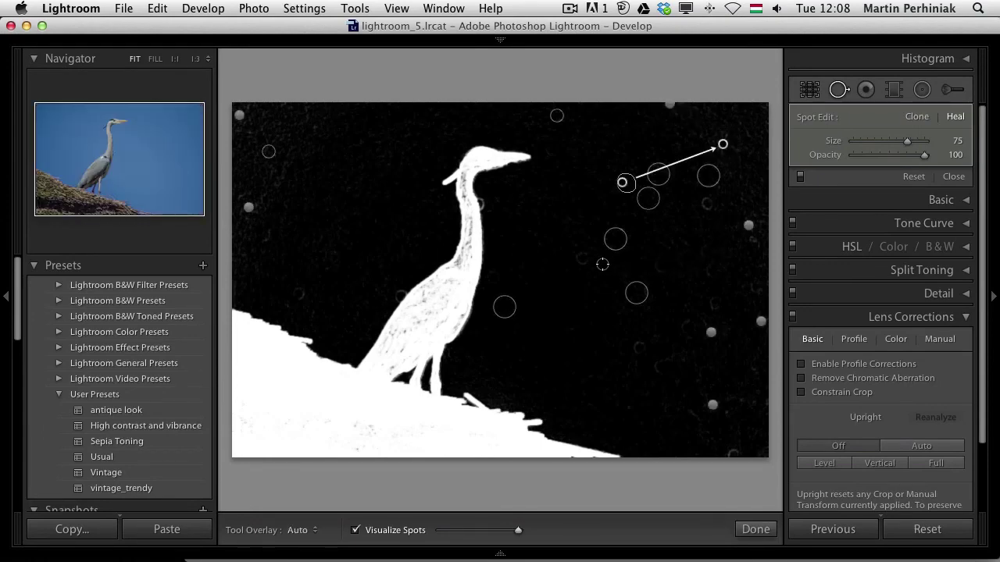
click(364, 531)
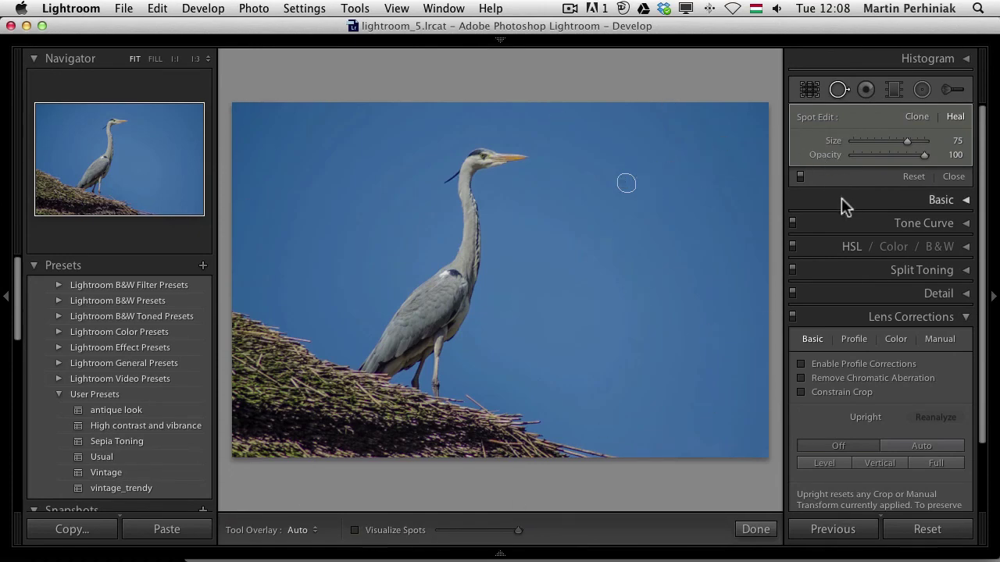
key(h)
key(h)
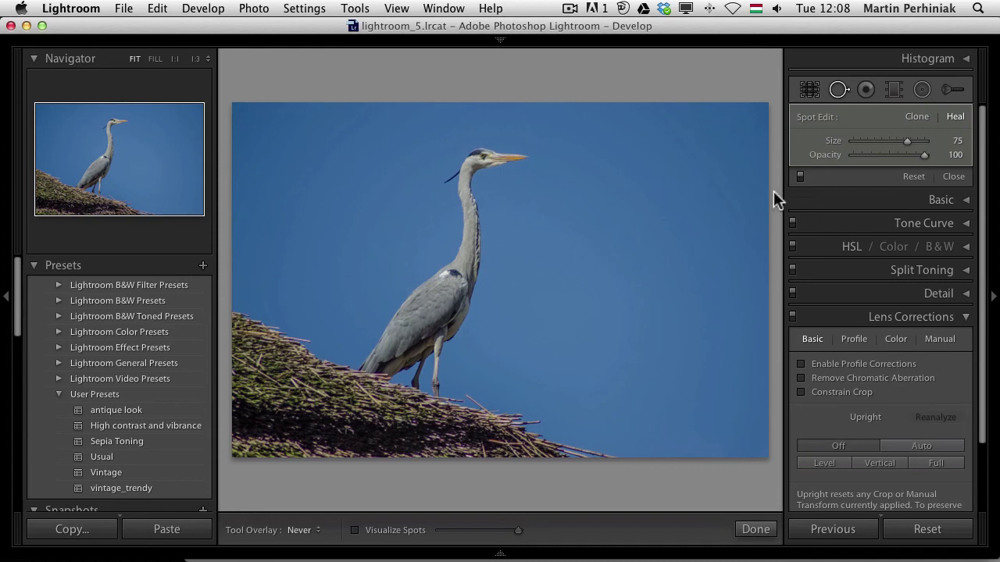
Delete the heal spot beside the heron's wing and all heal spots in the middle-right sky.
key(h)
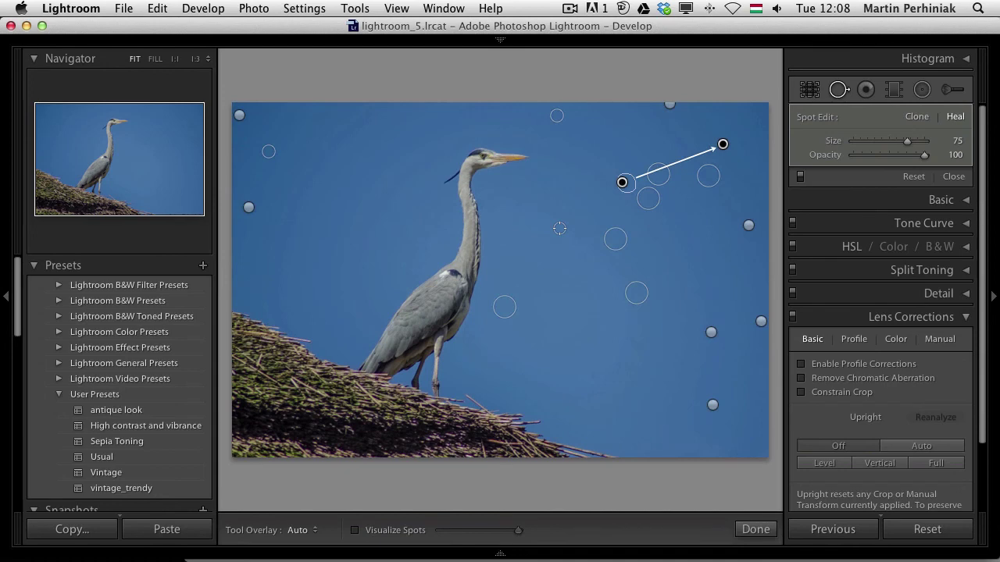
click(506, 305)
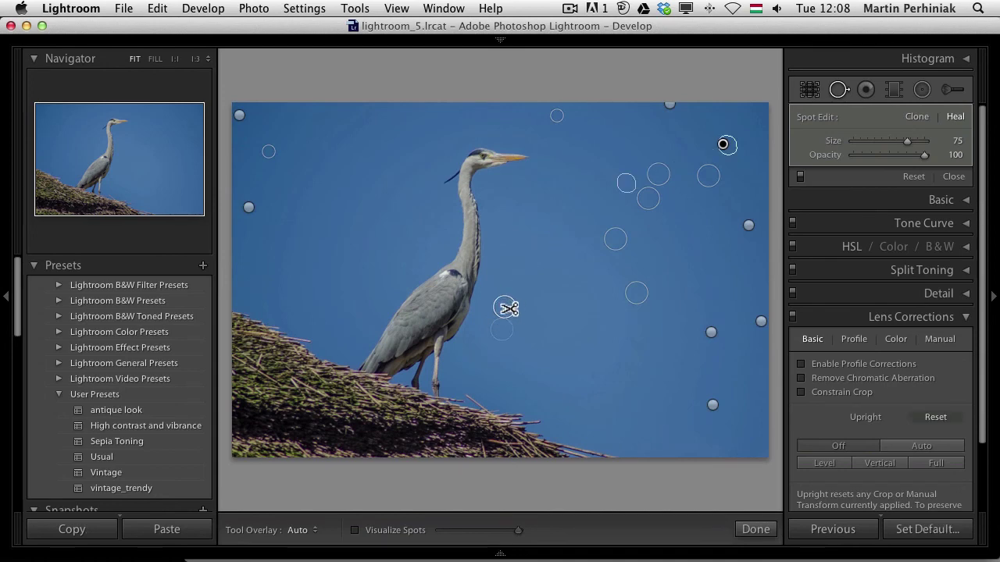
alt+click(510, 308)
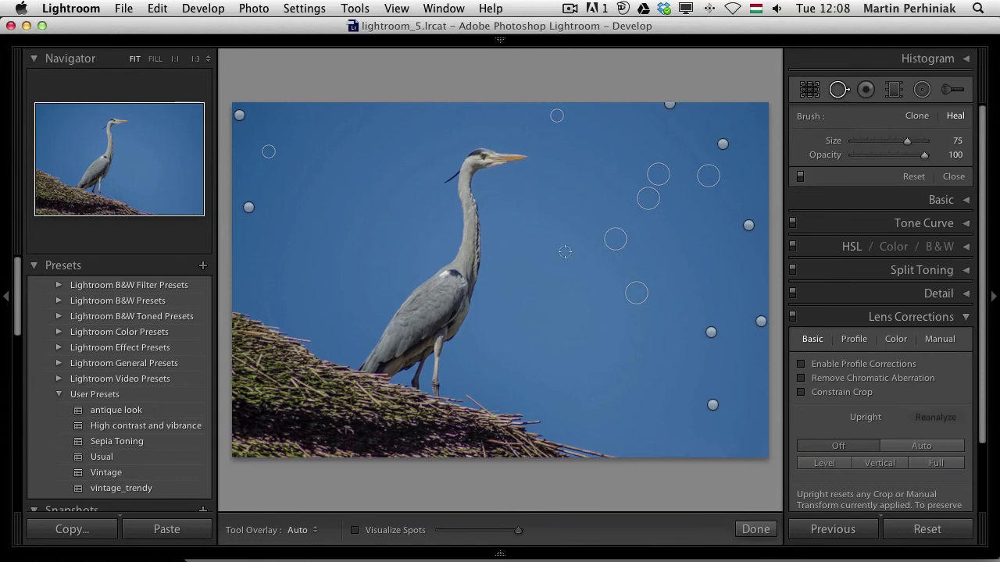
key(alt)
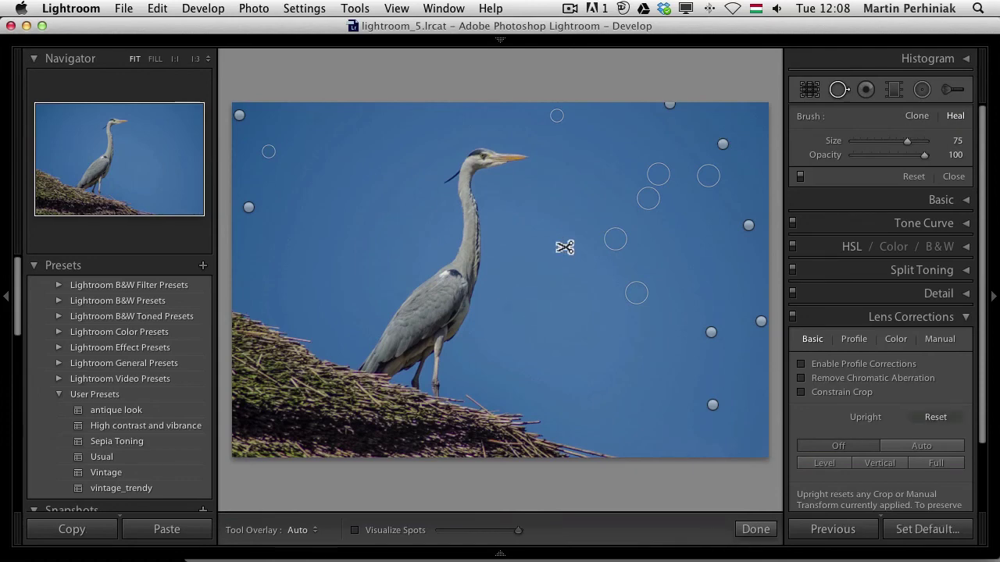
drag(571, 195, 783, 359)
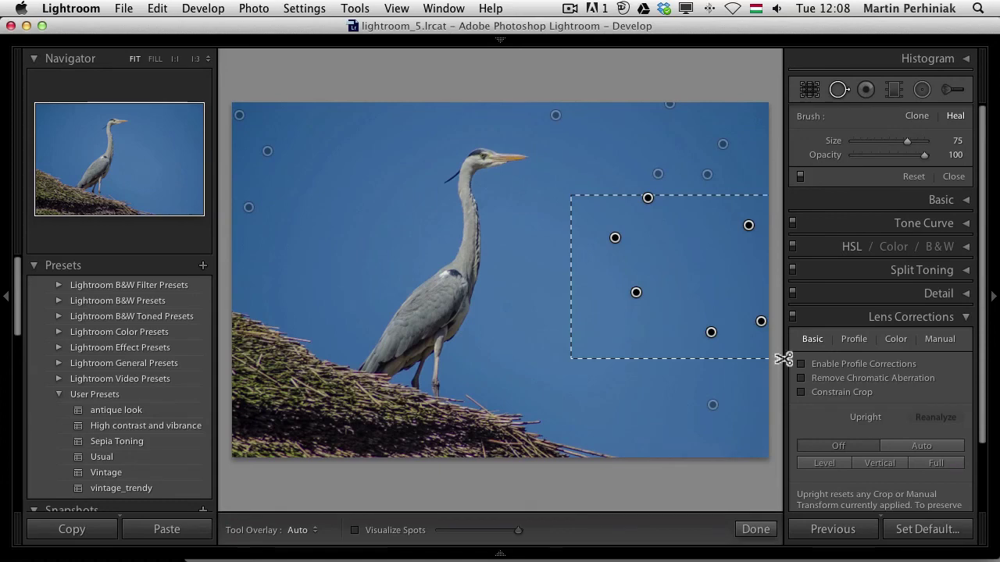
drag(784, 359, 783, 360)
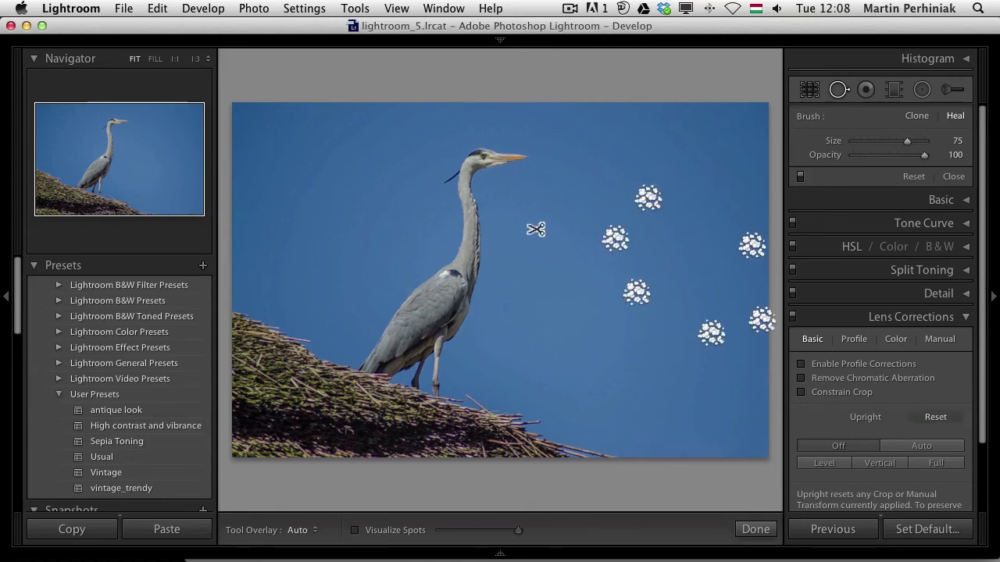